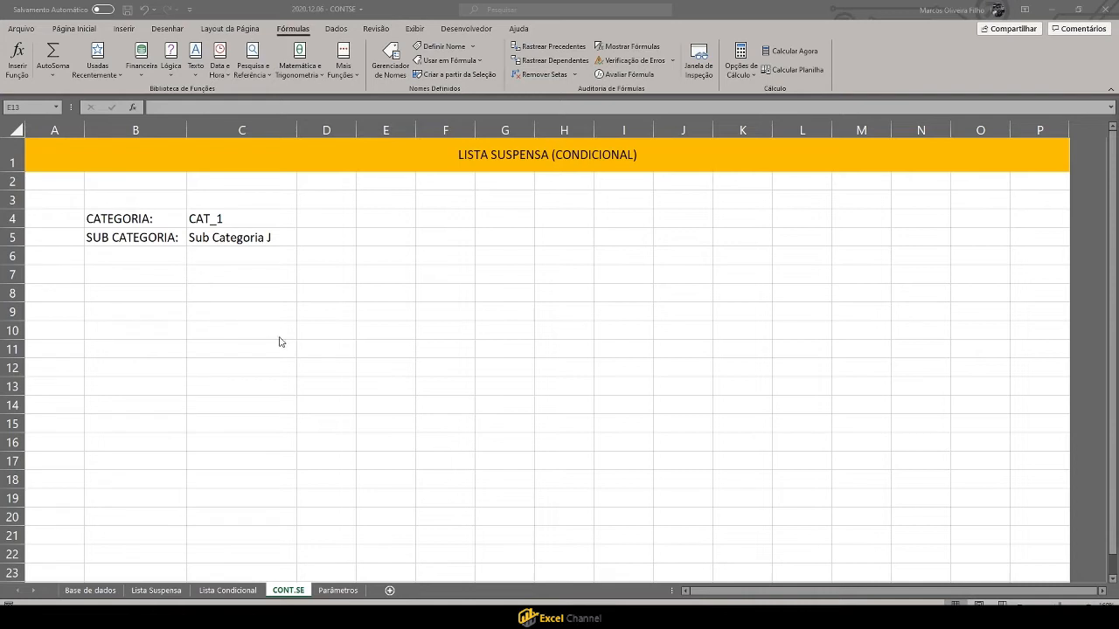
{"action": "left_click", "coordinate": [306, 326]}
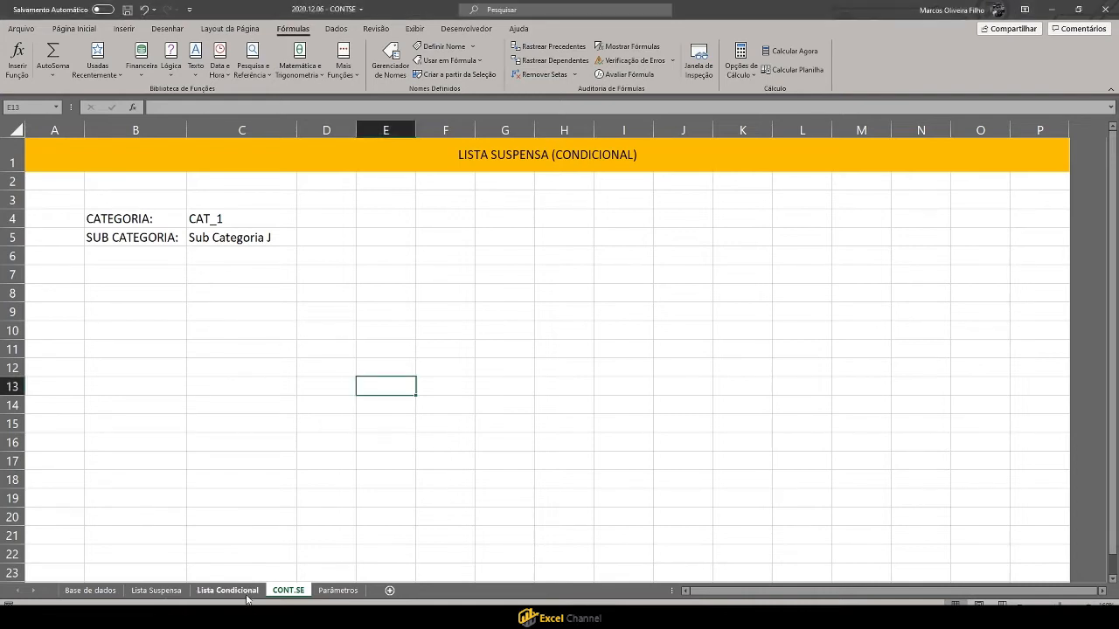
{"action": "left_click", "coordinate": [312, 481]}
{"action": "left_click", "coordinate": [161, 356]}
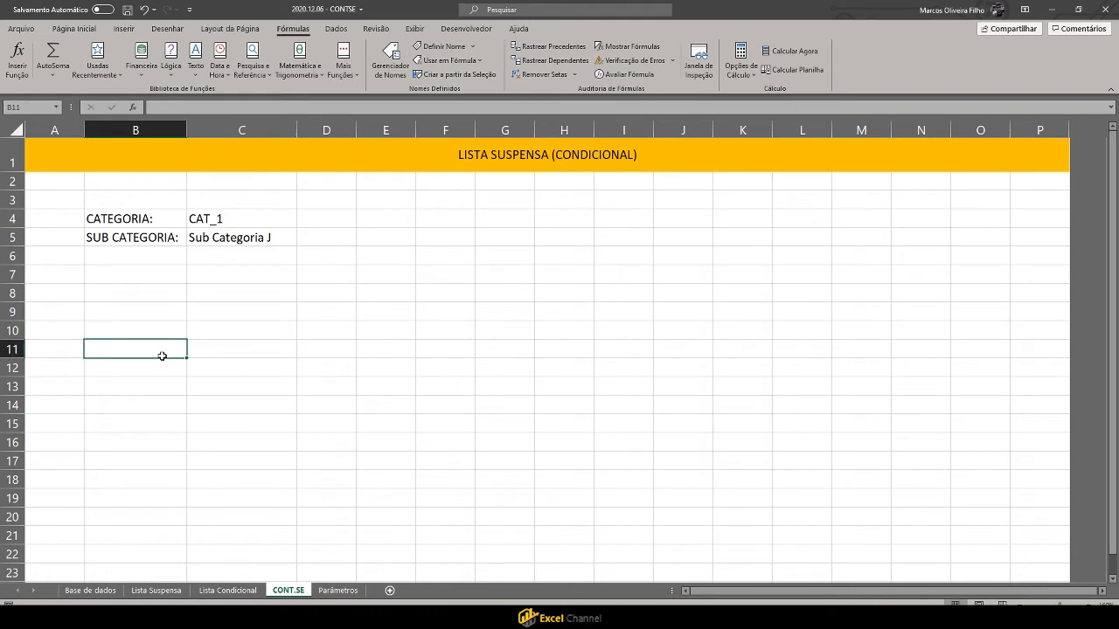
Step: Examine the options in the CATEGORIA and SUB CATEGORIA drop-down lists and the Categoria column on the Base de dados sheet
{"action": "left_click", "coordinate": [253, 222]}
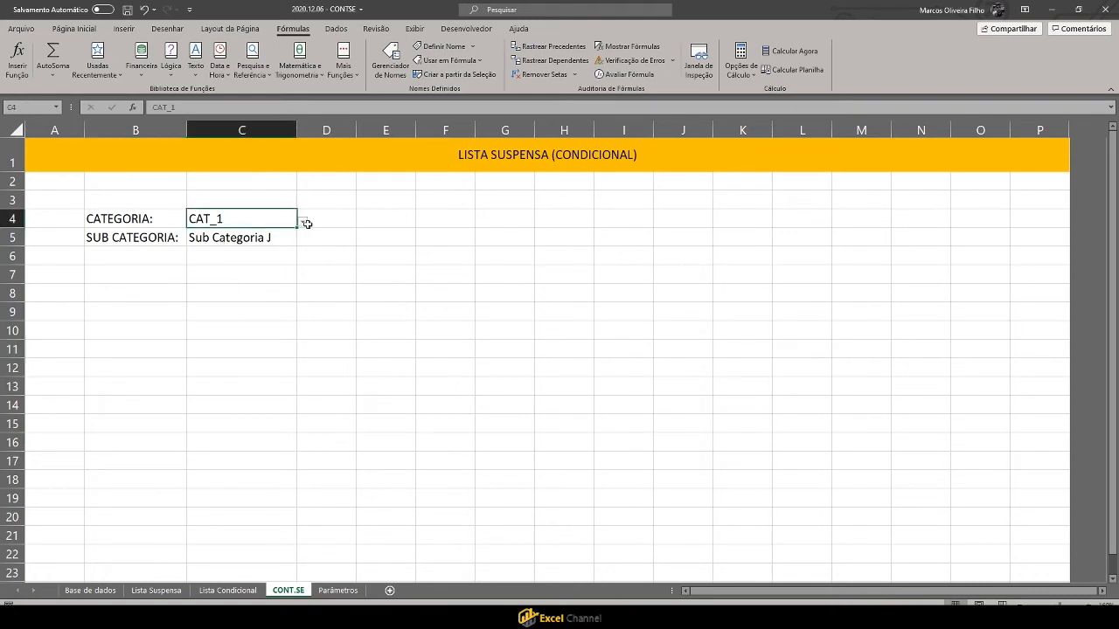
{"action": "left_click", "coordinate": [309, 224]}
{"action": "left_click", "coordinate": [257, 219]}
{"action": "left_click", "coordinate": [302, 224]}
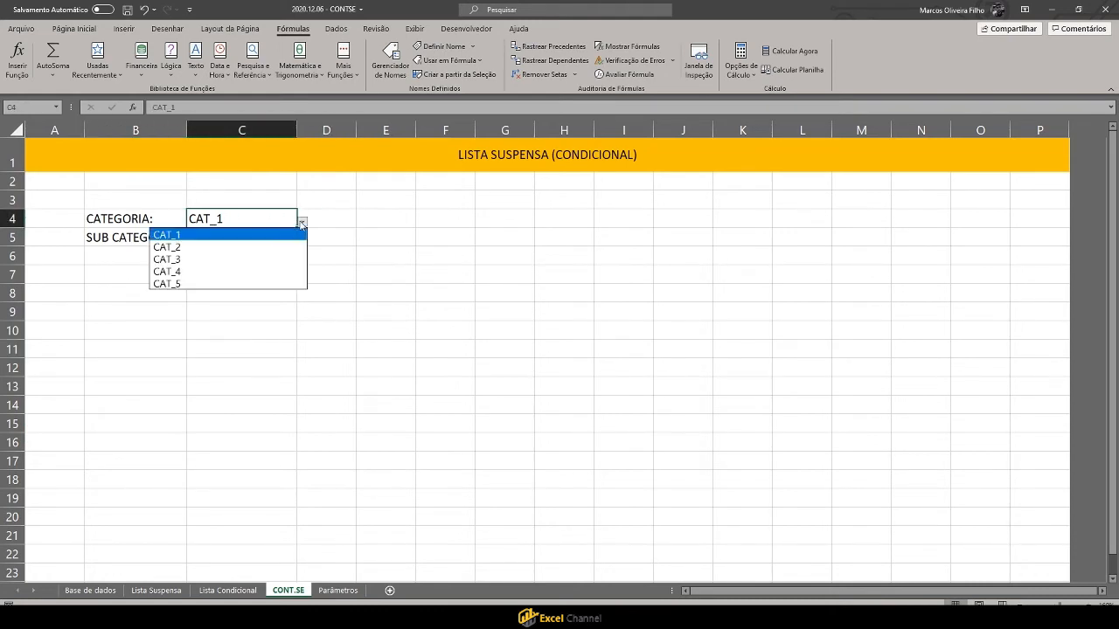
{"action": "left_click", "coordinate": [301, 224]}
{"action": "left_click", "coordinate": [281, 237]}
{"action": "left_click", "coordinate": [303, 244]}
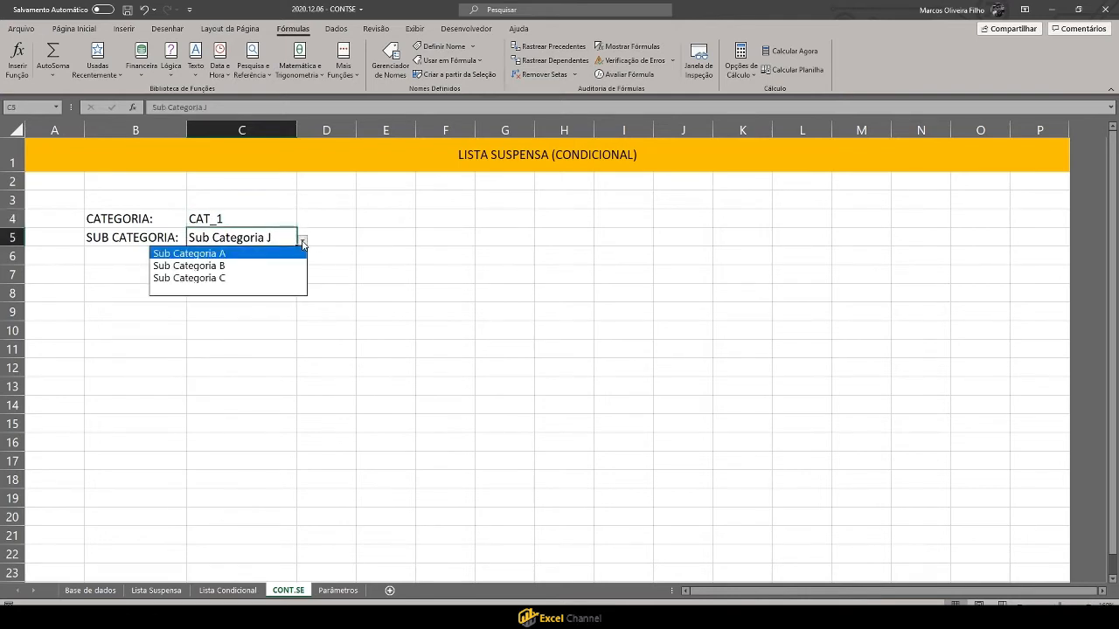
{"action": "left_click", "coordinate": [304, 244]}
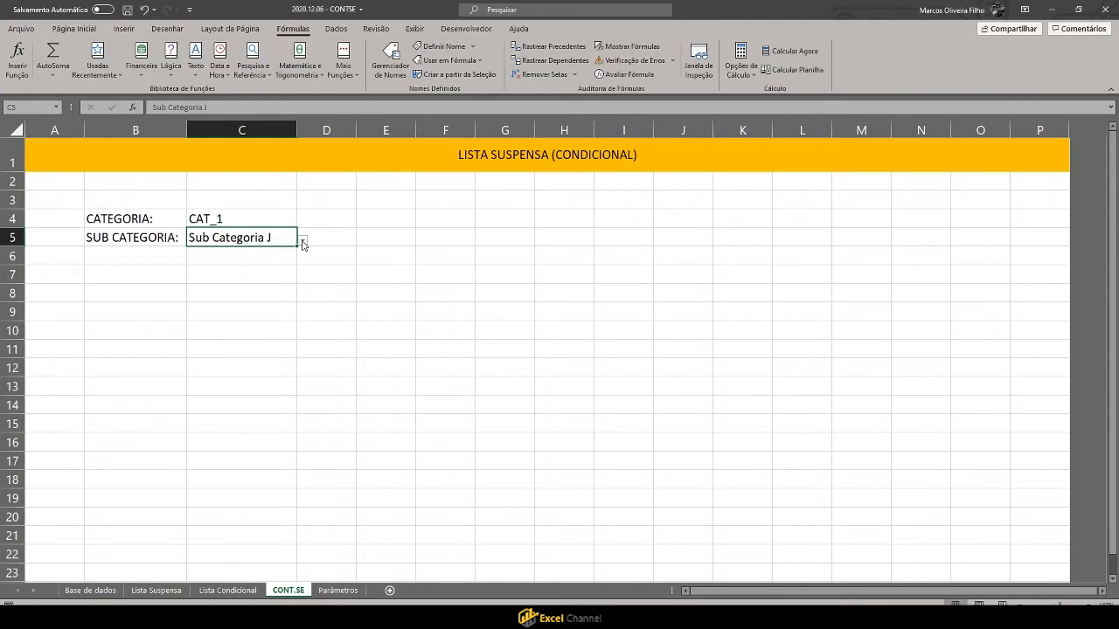
{"action": "left_click", "coordinate": [213, 310]}
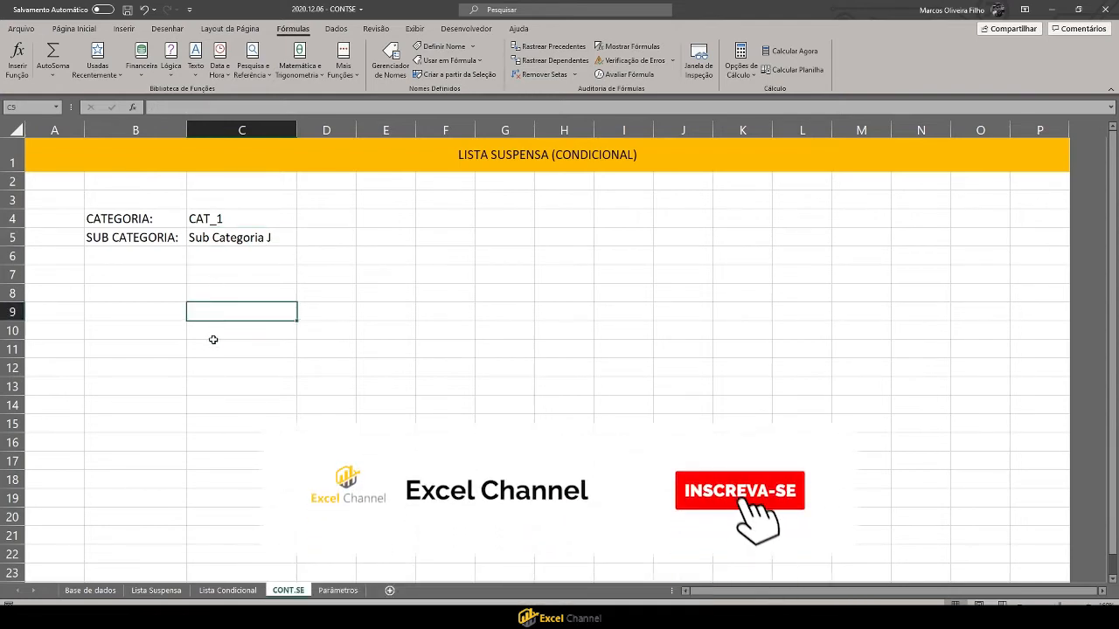
{"action": "left_click", "coordinate": [239, 239]}
{"action": "left_click", "coordinate": [245, 219]}
{"action": "left_click", "coordinate": [300, 222]}
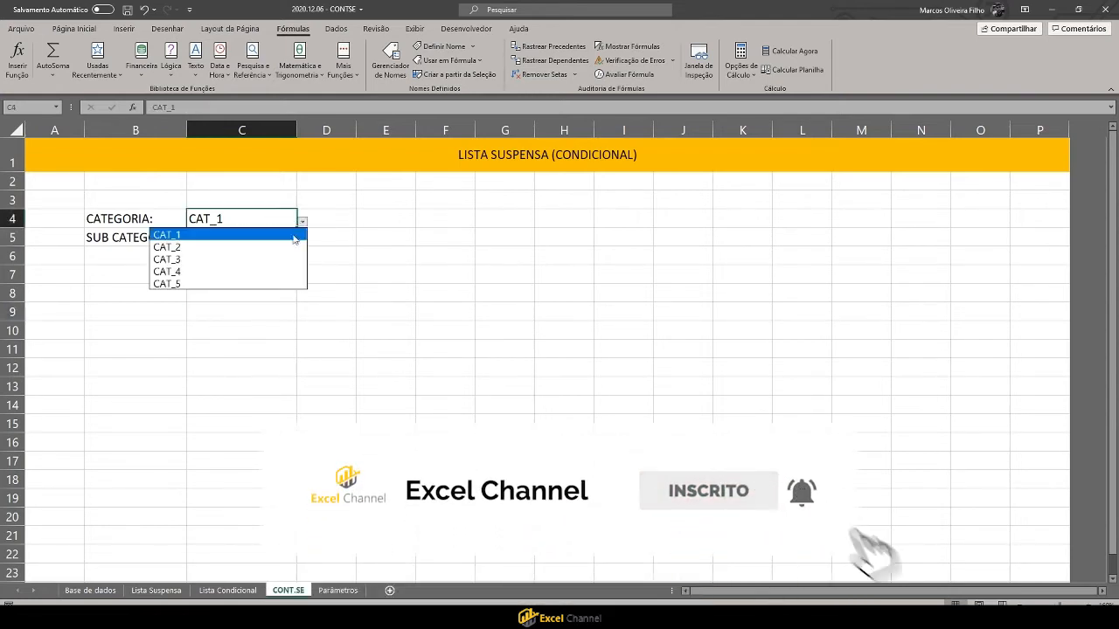
{"action": "key", "text": "Escape"}
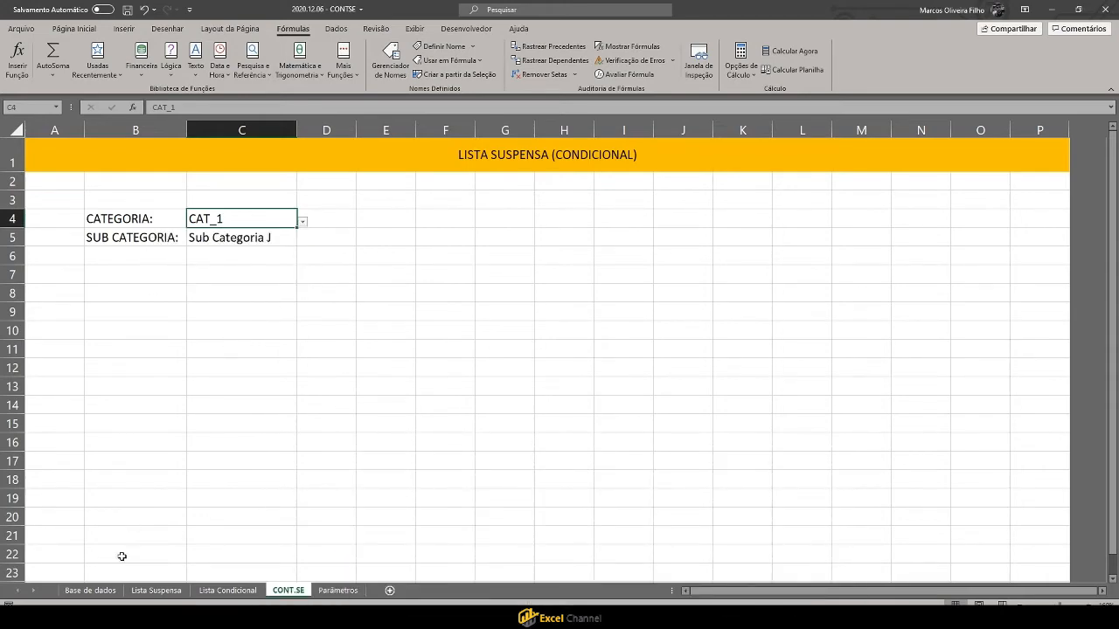
{"action": "left_click", "coordinate": [98, 591]}
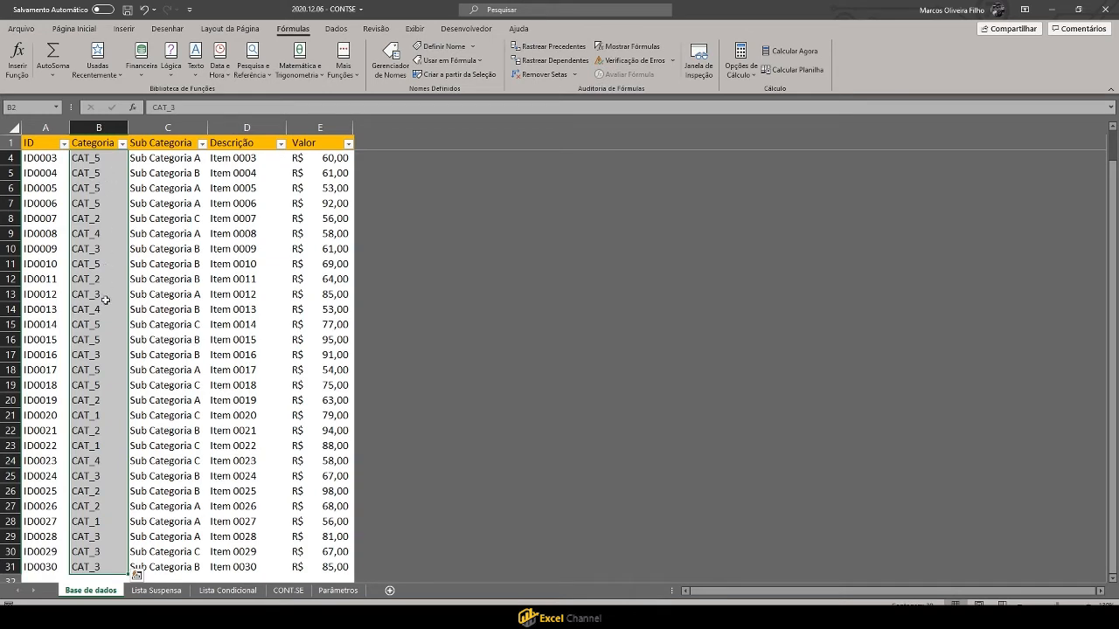
Step: Enter the label "Número de Produto:" in cell B11 of the CONT.SE sheet
{"action": "left_click", "coordinate": [285, 592]}
{"action": "left_click", "coordinate": [143, 348]}
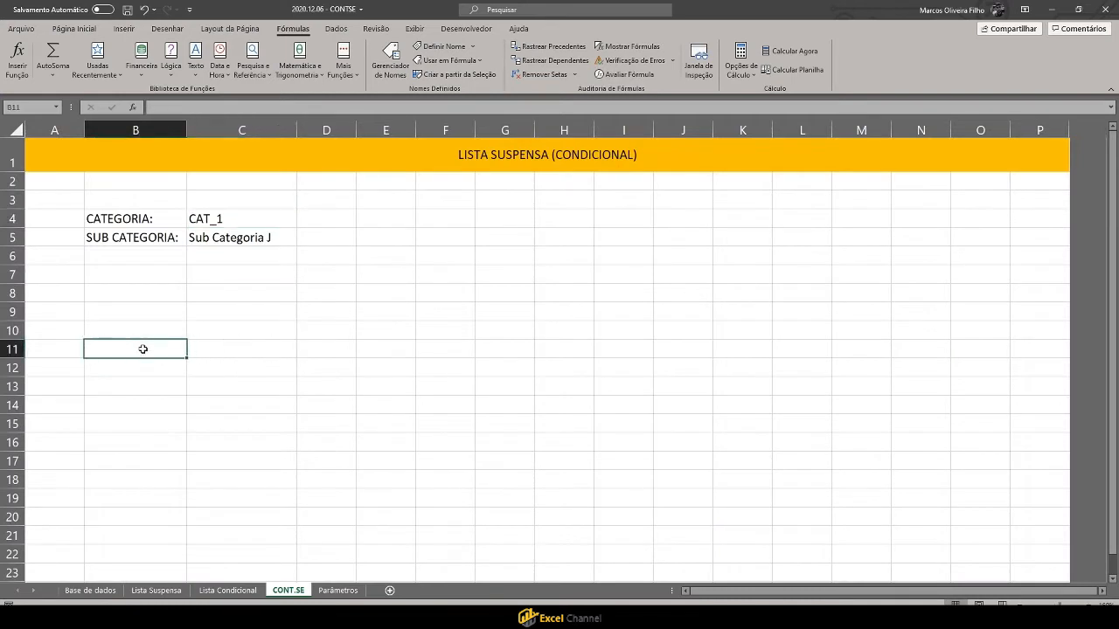
{"action": "type", "text": "Número de "}
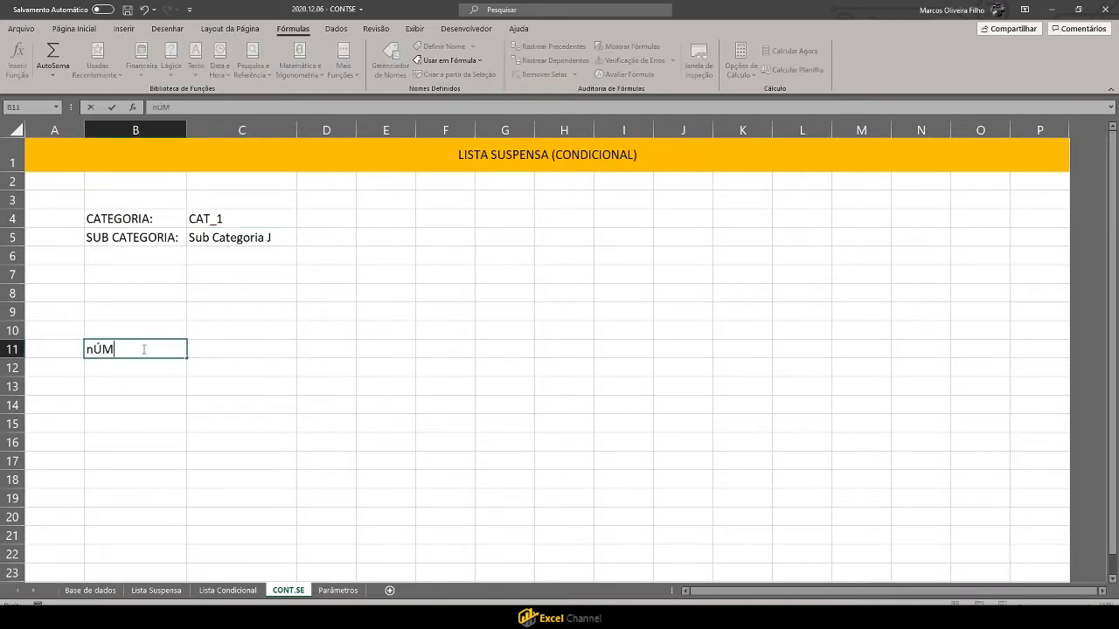
{"action": "type", "text": "Produto"}
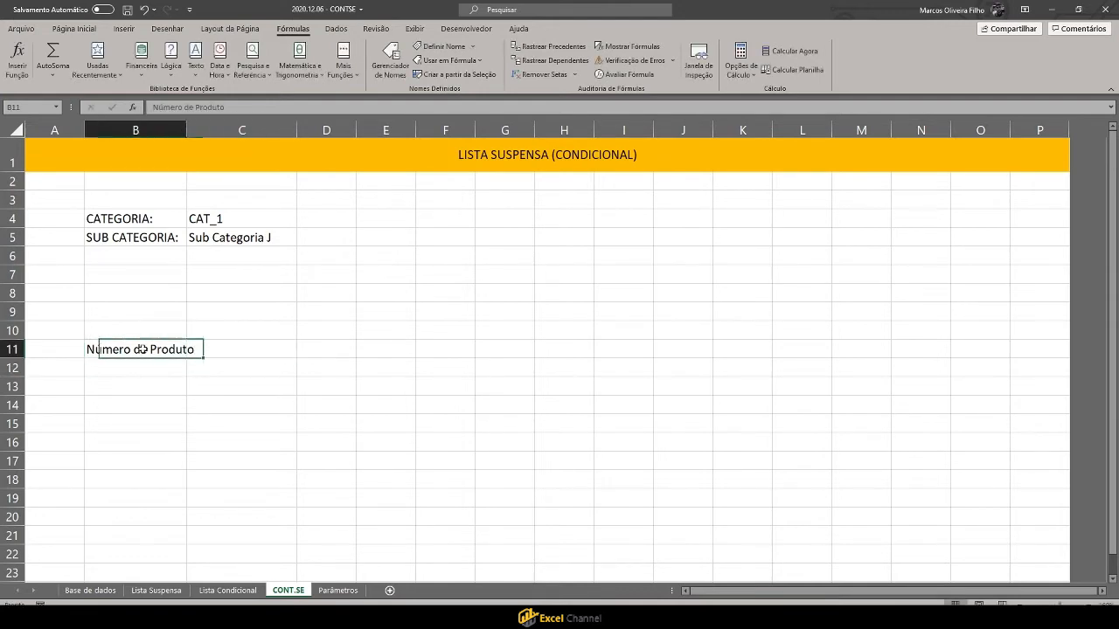
{"action": "type", "text": ":"}
{"action": "key", "text": "Return"}
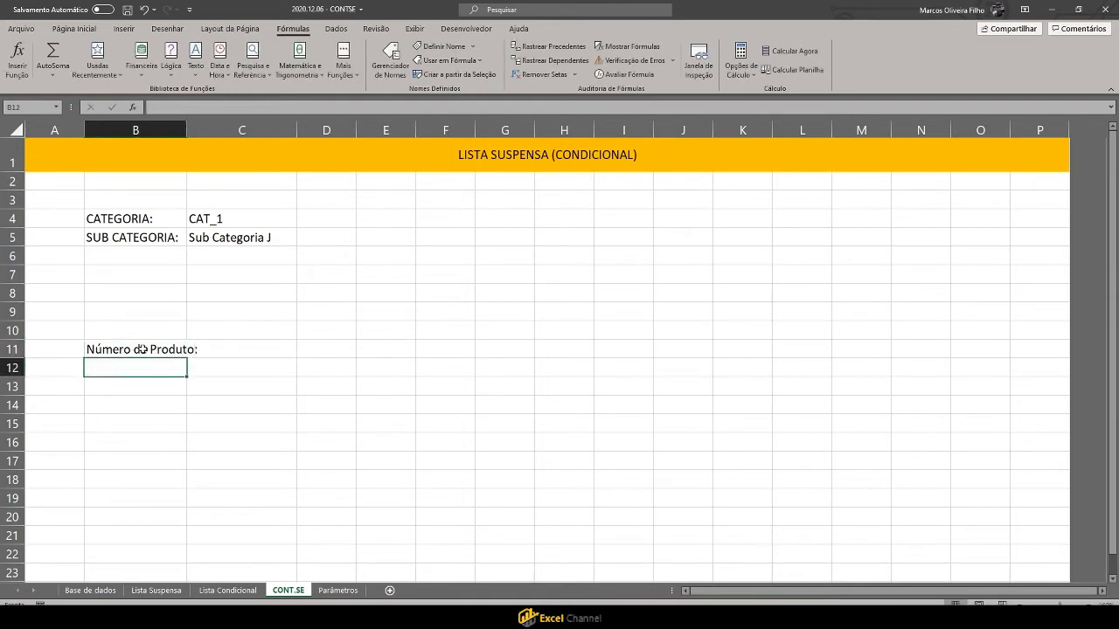
Step: Enter =CONT.SE('Base de dados'!B:B;CONT.SE!C4) in C11 to count products of the chosen category, and autofit column B
{"action": "key", "text": "Up"}
{"action": "key", "text": "Right"}
{"action": "type", "text": "=cont.se"}
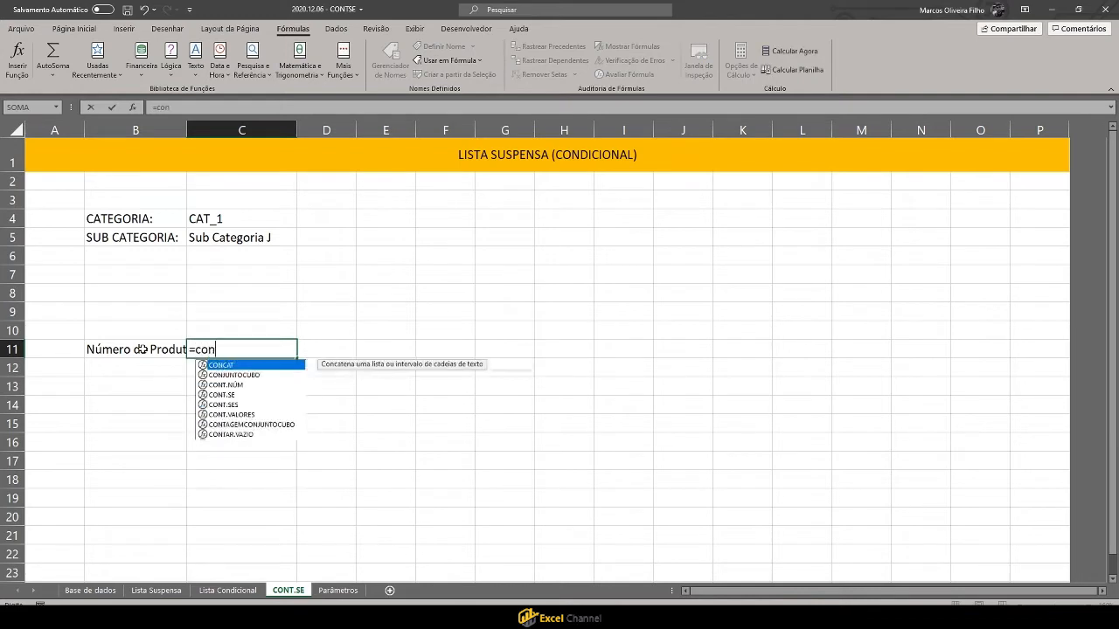
{"action": "key", "text": "Tab"}
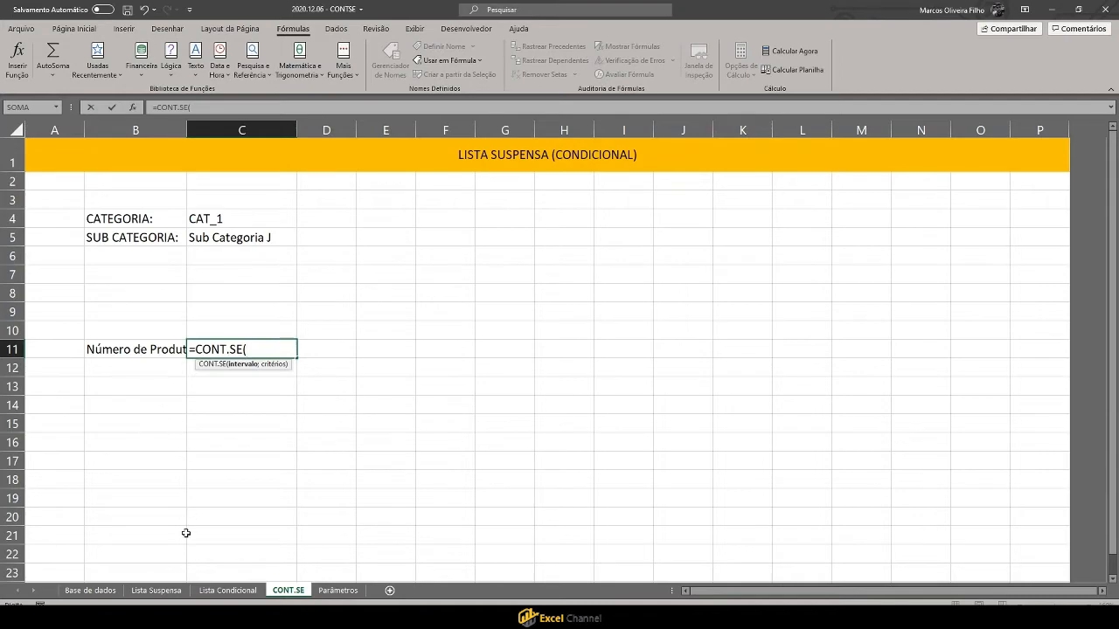
{"action": "left_click", "coordinate": [91, 591]}
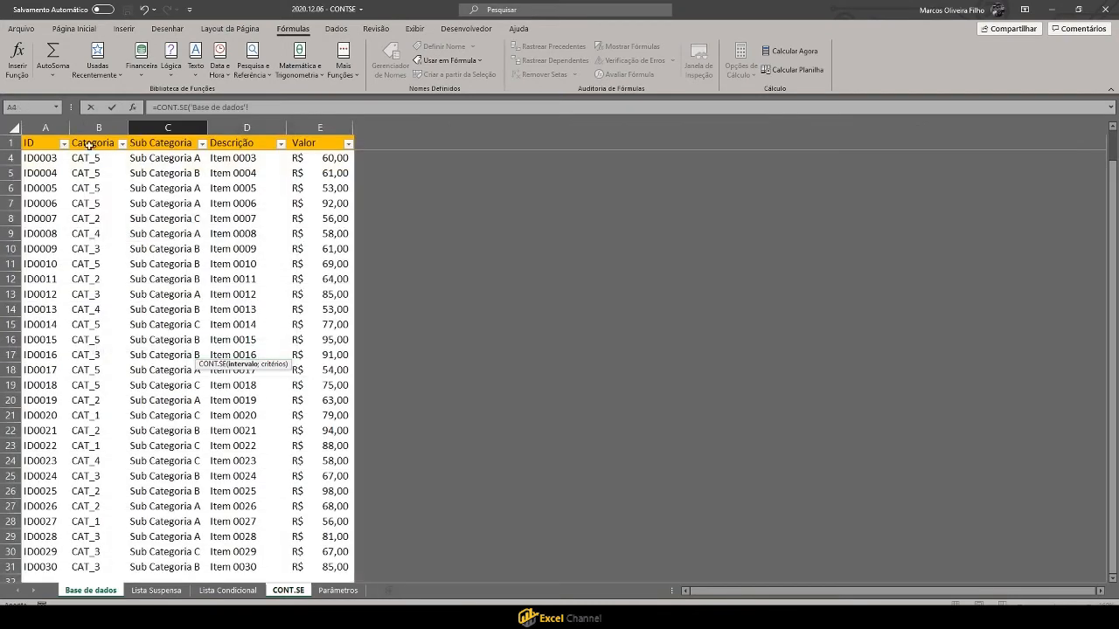
{"action": "left_click", "coordinate": [99, 127]}
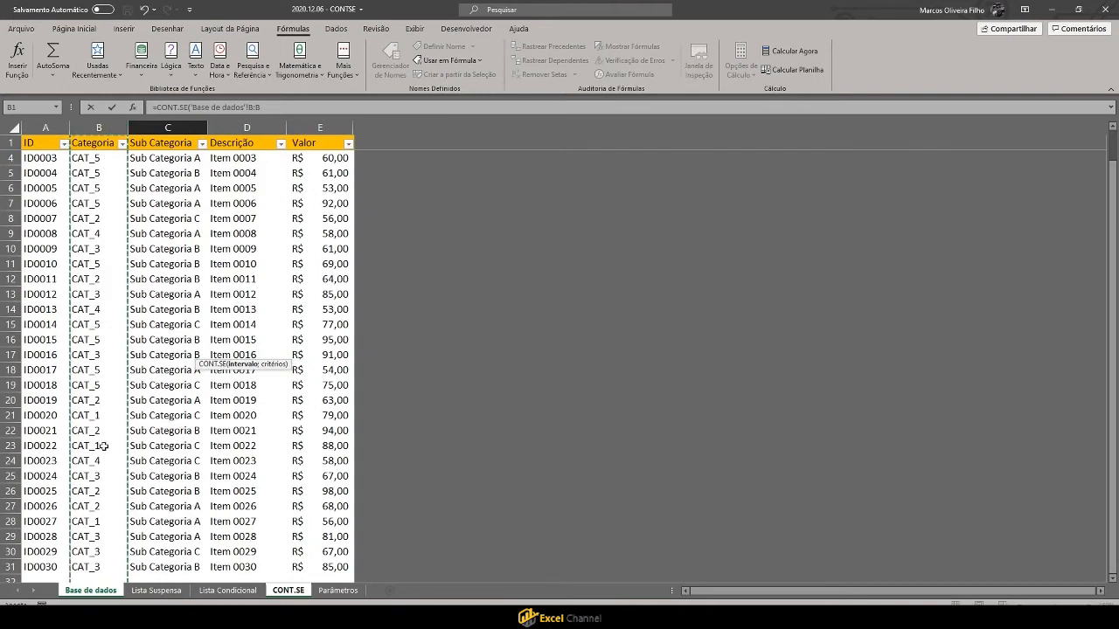
{"action": "type", "text": ";"}
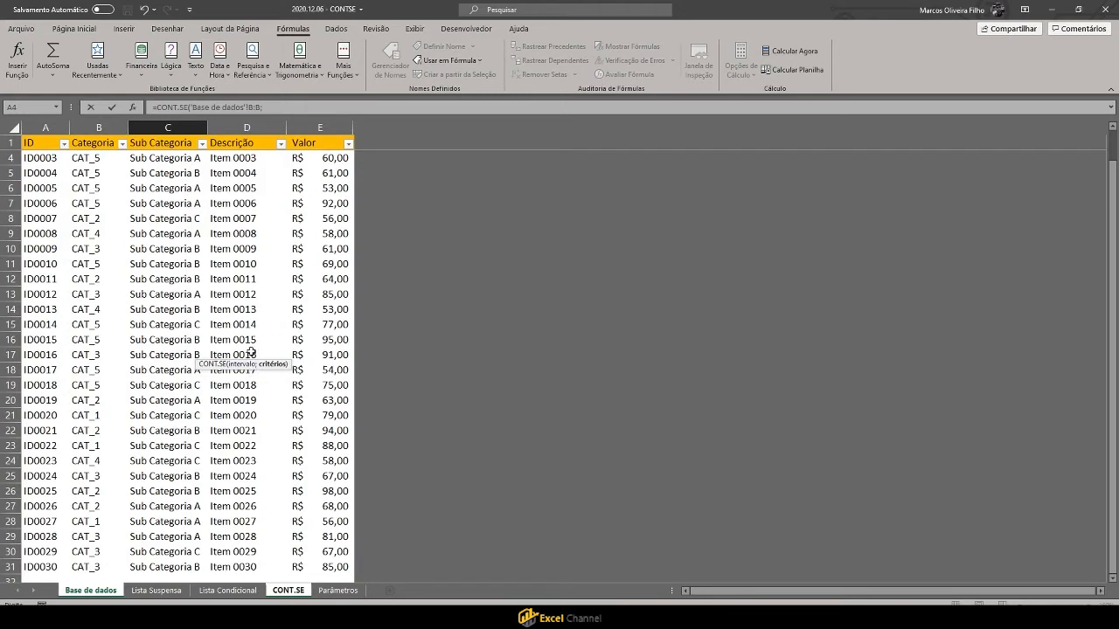
{"action": "left_click", "coordinate": [299, 593]}
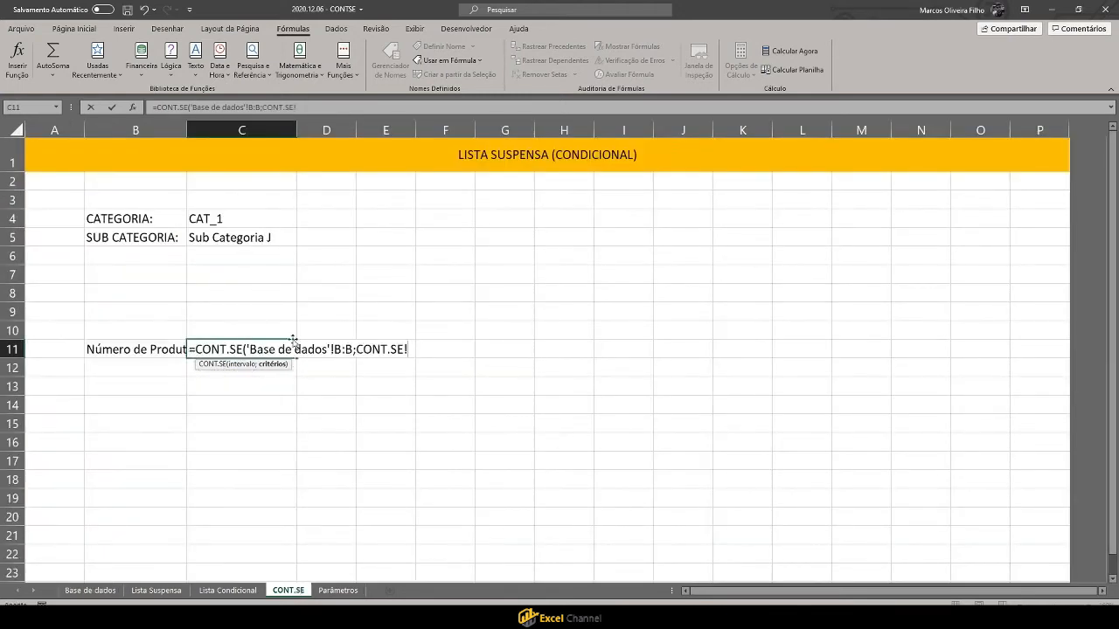
{"action": "left_click", "coordinate": [224, 220]}
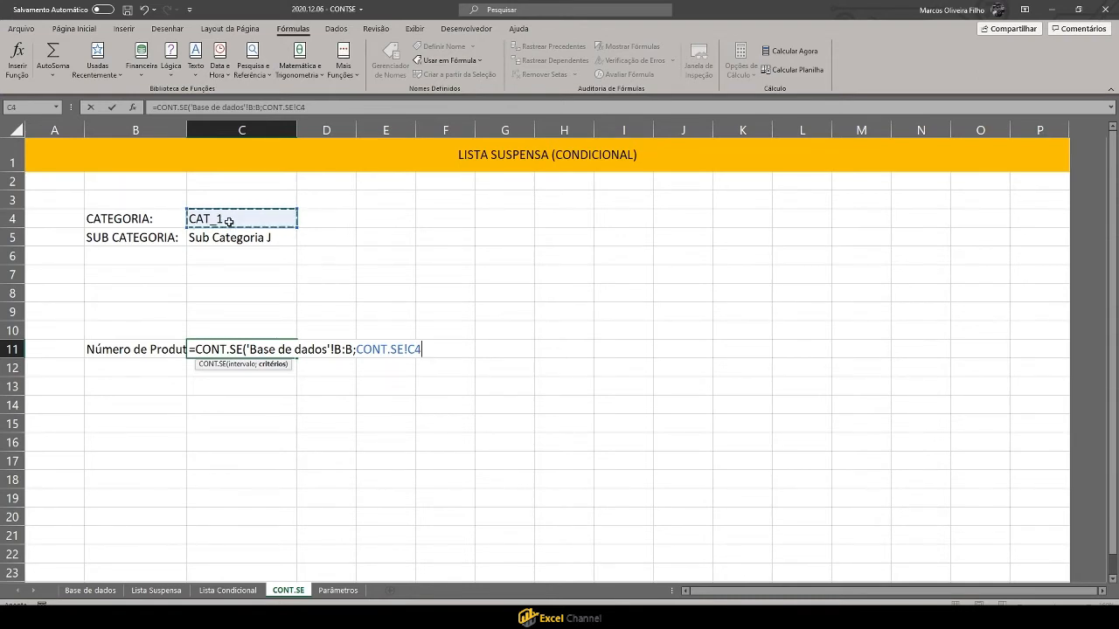
{"action": "key", "text": "Return"}
{"action": "key", "text": "Up"}
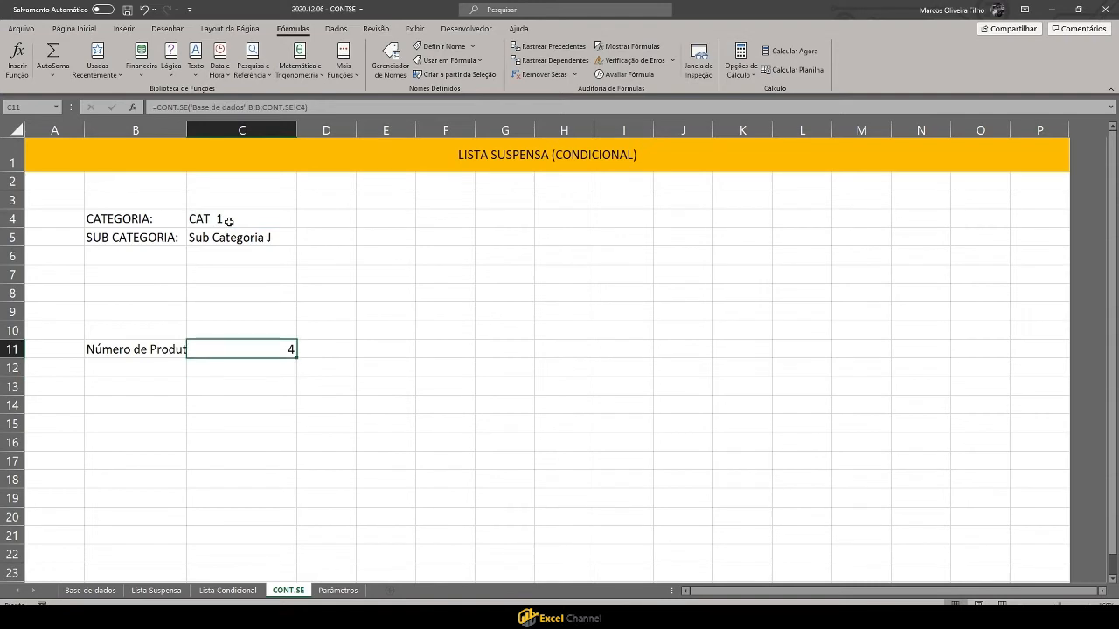
{"action": "double_click", "coordinate": [187, 129]}
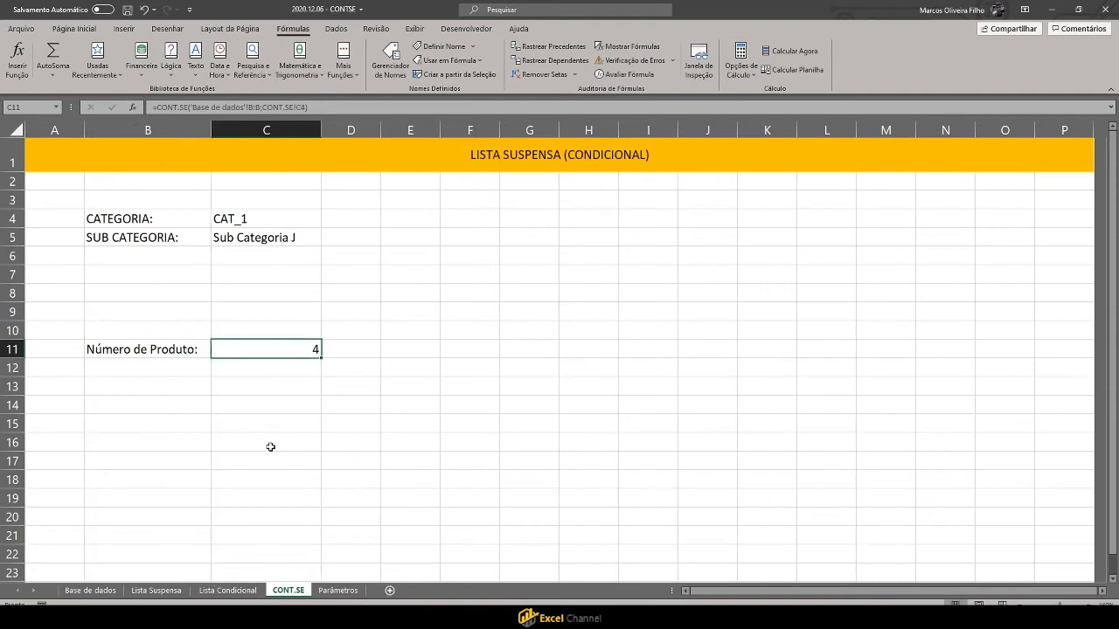
Step: Test the product count by switching the category in C4 to CAT_2, CAT_3, CAT_4 and finally CAT_5
{"action": "left_click", "coordinate": [270, 446]}
{"action": "left_click", "coordinate": [291, 223]}
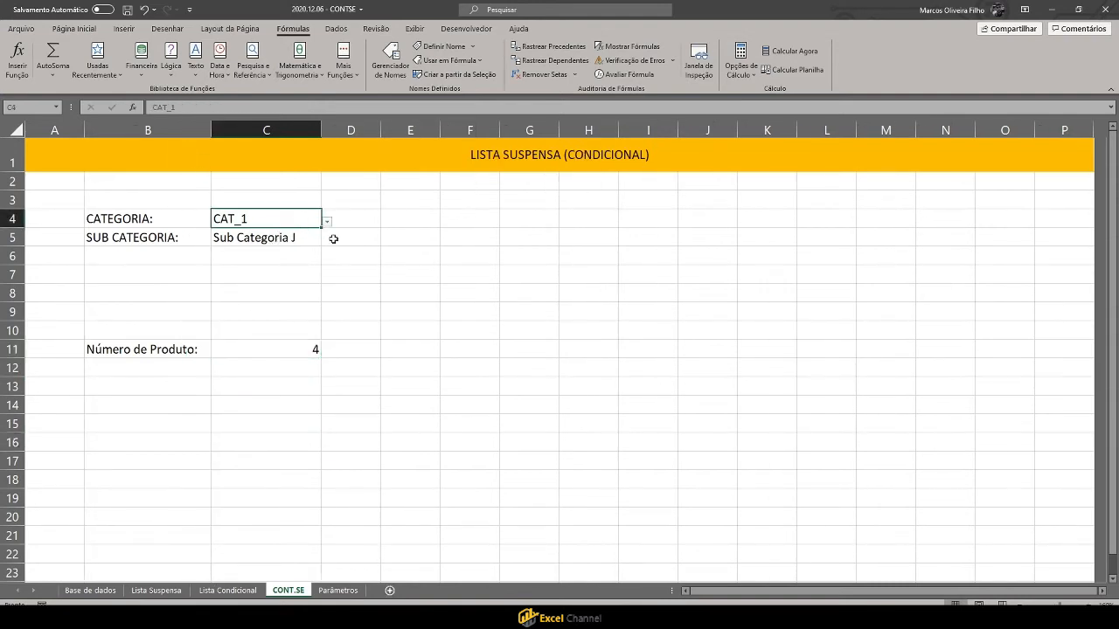
{"action": "left_click", "coordinate": [327, 222]}
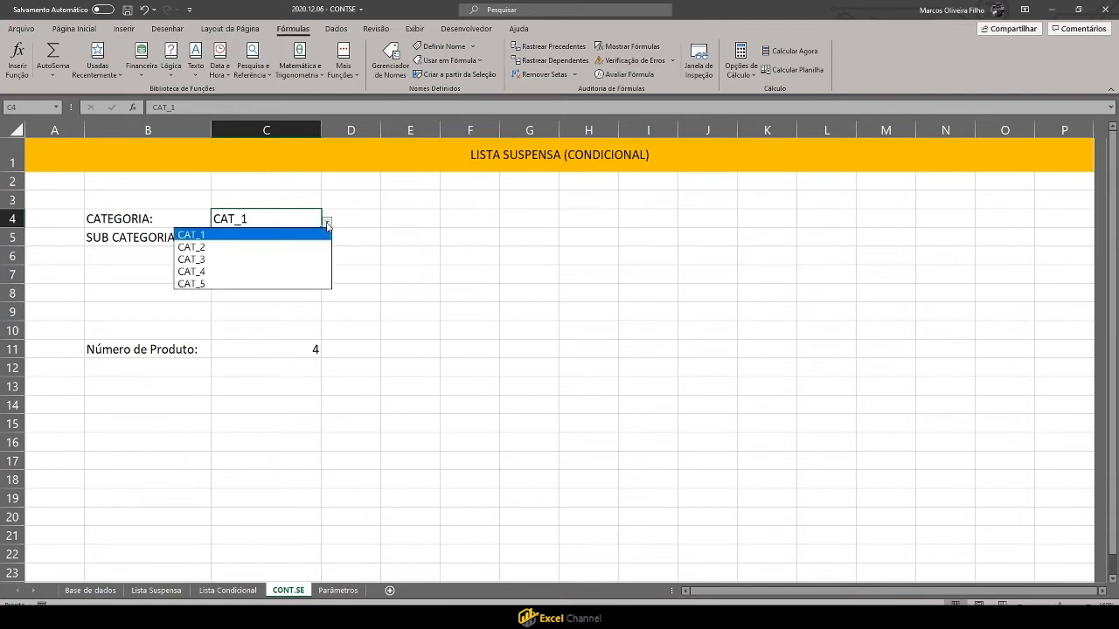
{"action": "left_click", "coordinate": [267, 247]}
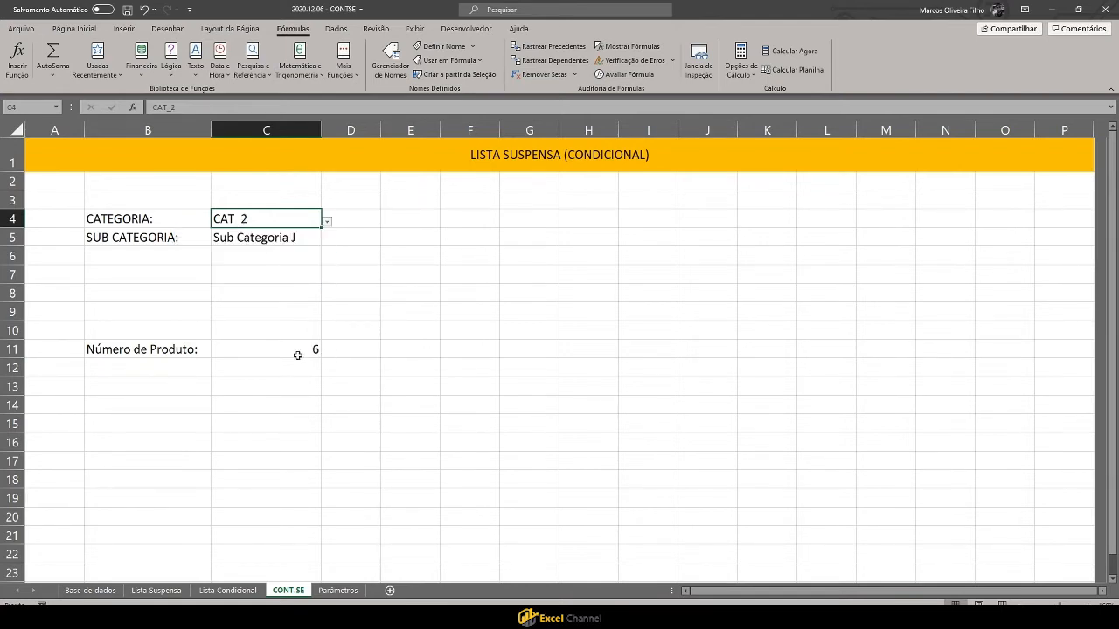
{"action": "left_click", "coordinate": [328, 224]}
{"action": "left_click", "coordinate": [268, 261]}
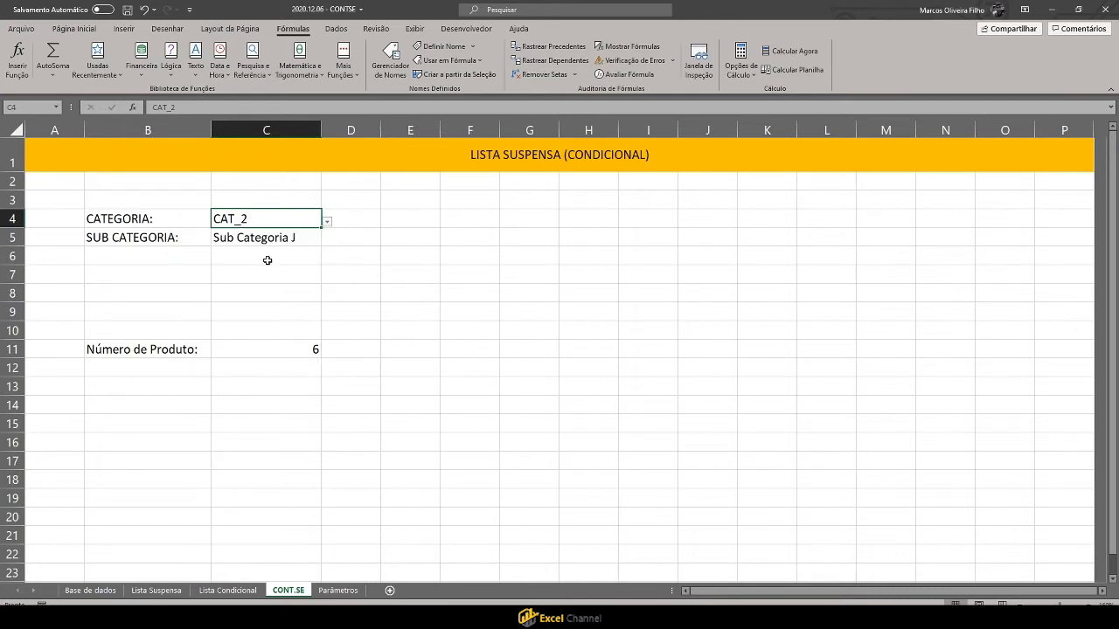
{"action": "left_click", "coordinate": [328, 225]}
{"action": "left_click", "coordinate": [236, 276]}
{"action": "left_click", "coordinate": [328, 224]}
{"action": "left_click", "coordinate": [224, 282]}
{"action": "left_click", "coordinate": [307, 349]}
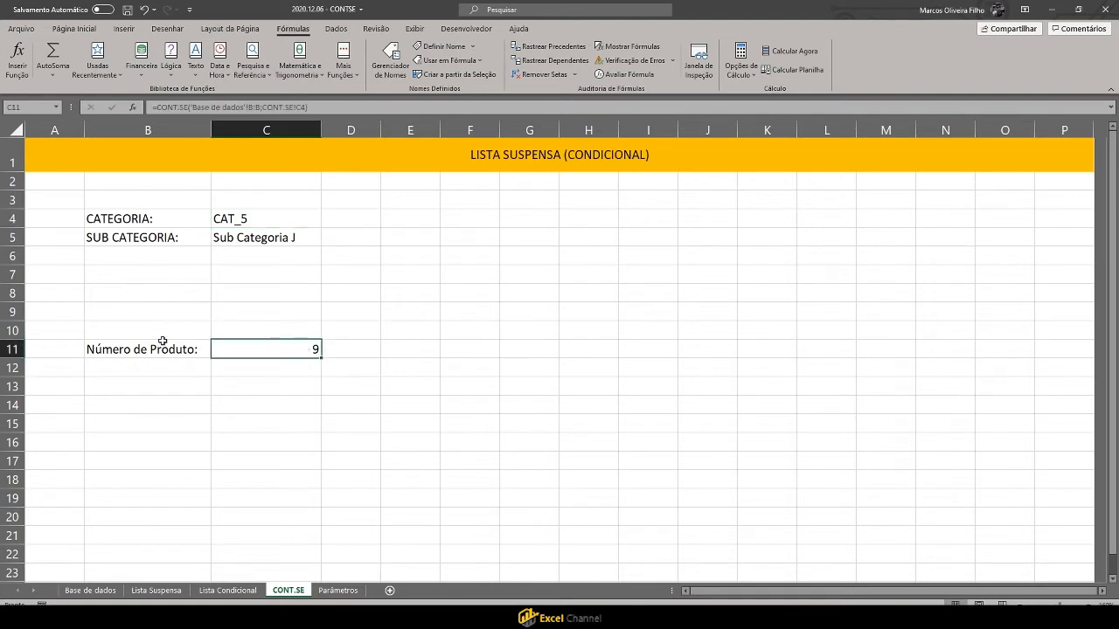
{"action": "left_click", "coordinate": [274, 218]}
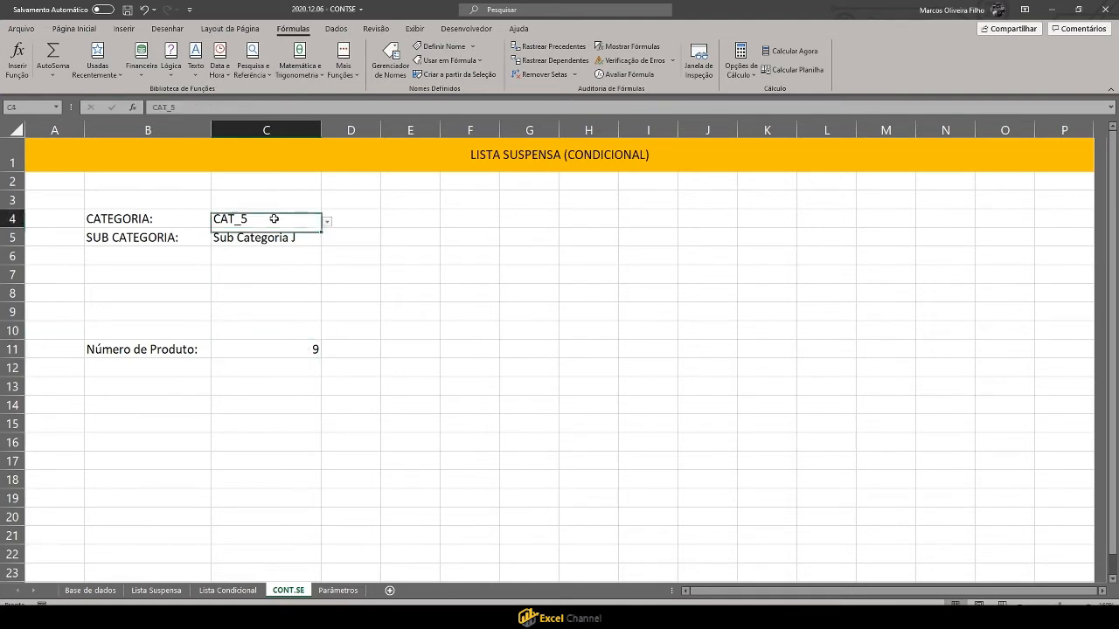
{"action": "left_click", "coordinate": [328, 224]}
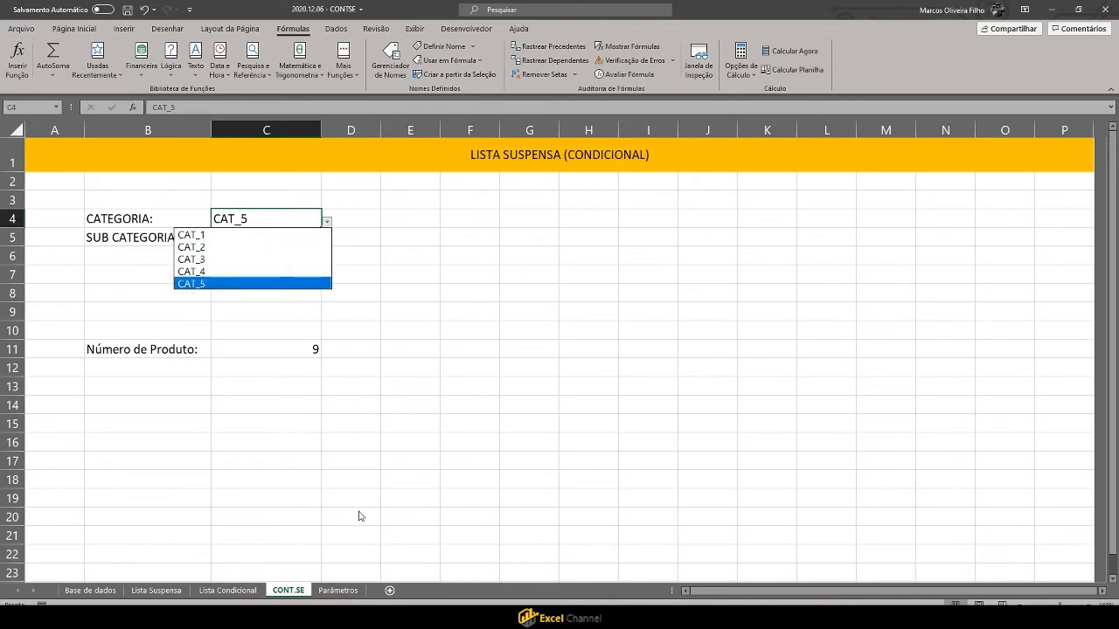
{"action": "left_click", "coordinate": [358, 444]}
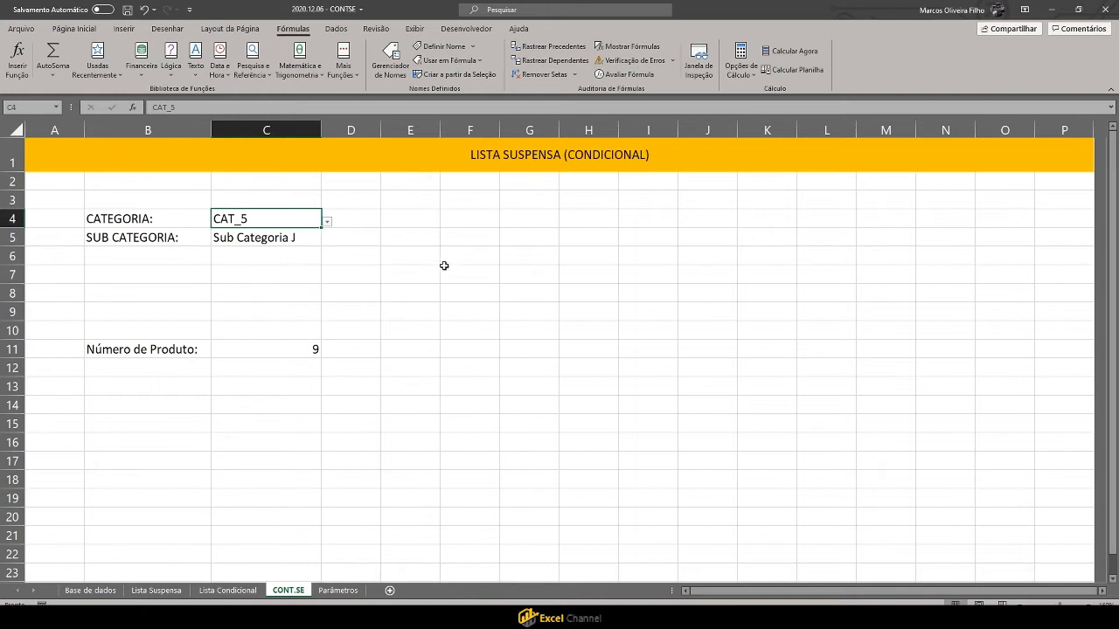
{"action": "left_click", "coordinate": [475, 249]}
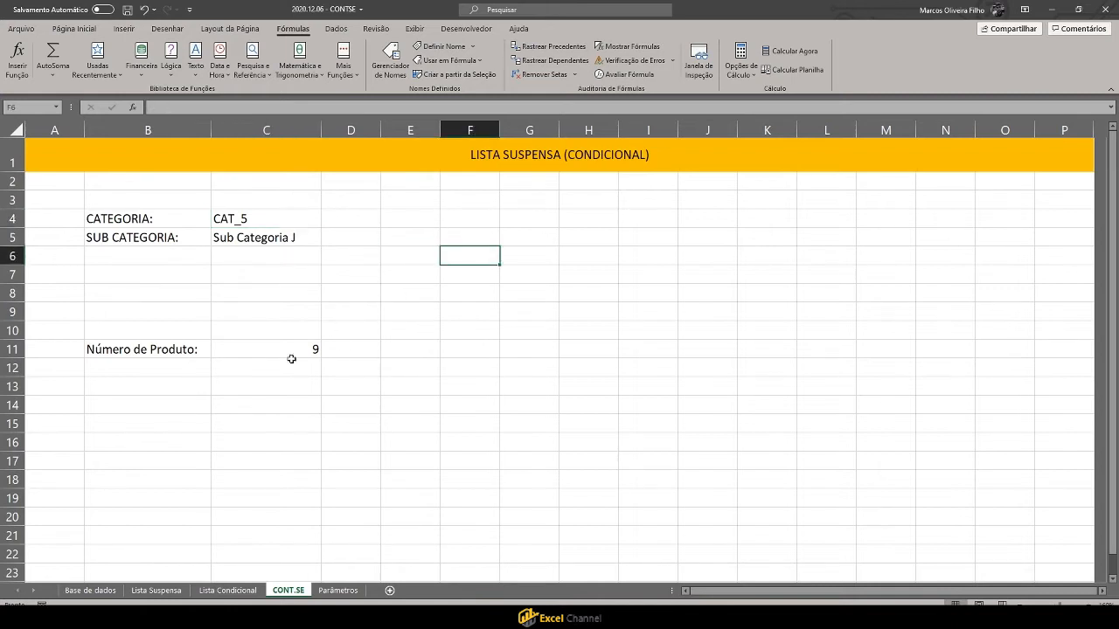
Step: Copy the categories CAT_1 to CAT_5 from the Parâmetros sheet as values into E4:E8 of the CONT.SE sheet
{"action": "left_click", "coordinate": [330, 591]}
{"action": "left_click_drag", "start_coordinate": [119, 230], "coordinate": [117, 295]}
{"action": "key", "text": "ctrl+c"}
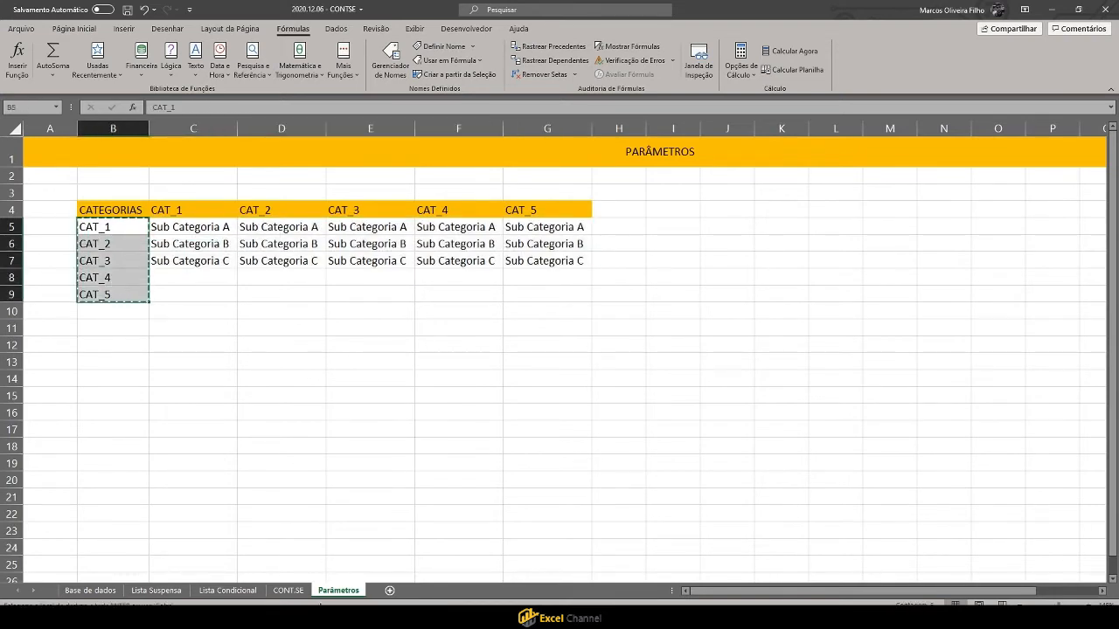
{"action": "left_click", "coordinate": [289, 591]}
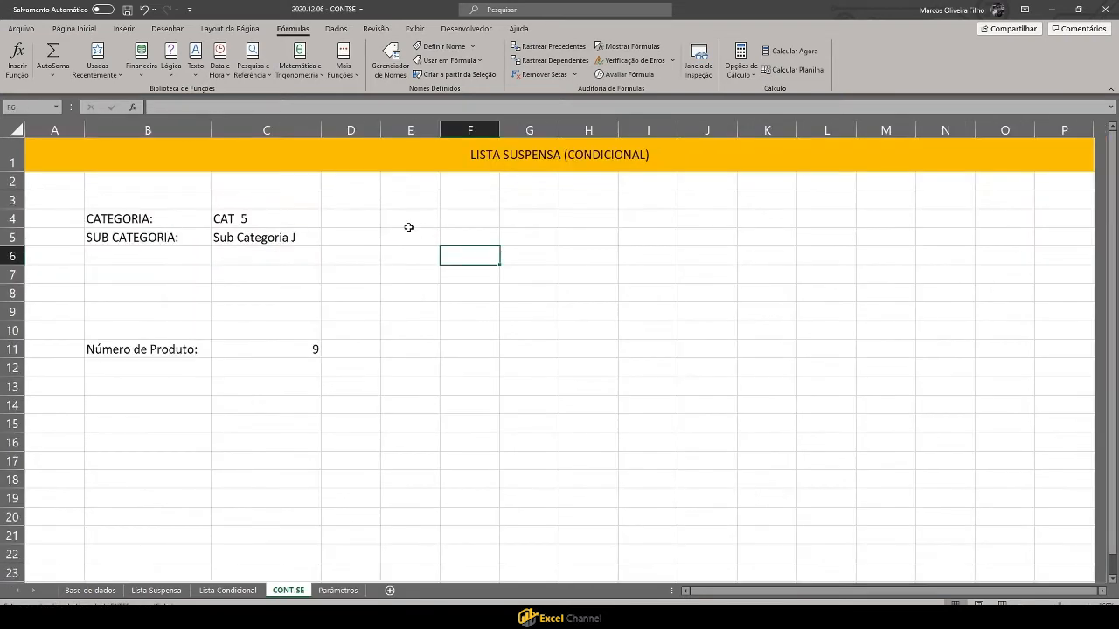
{"action": "right_click", "coordinate": [425, 232]}
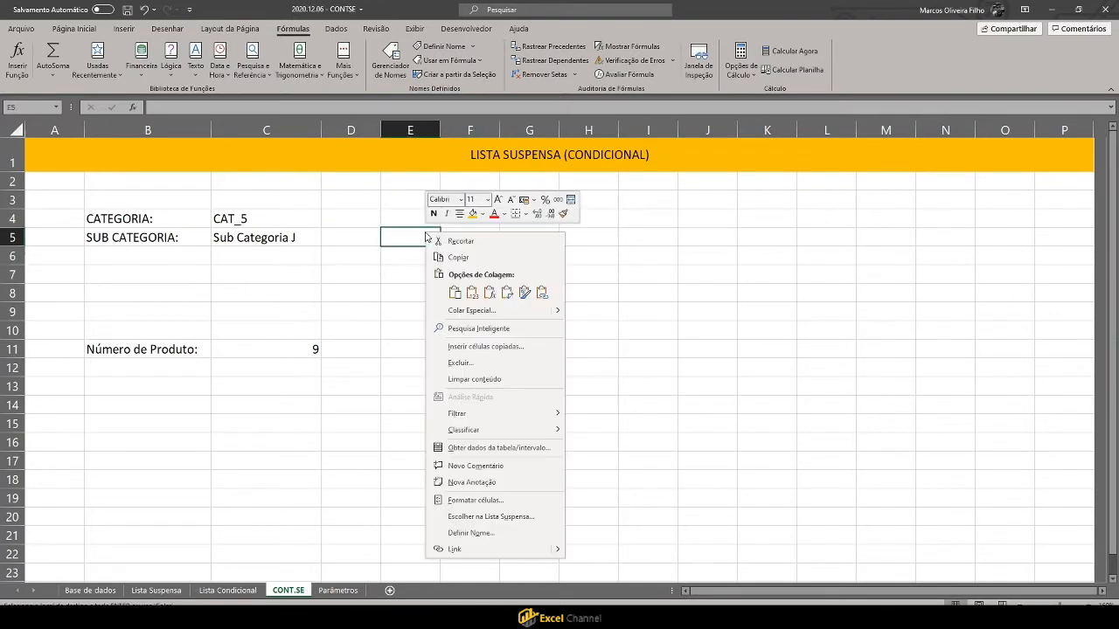
{"action": "left_click", "coordinate": [473, 292]}
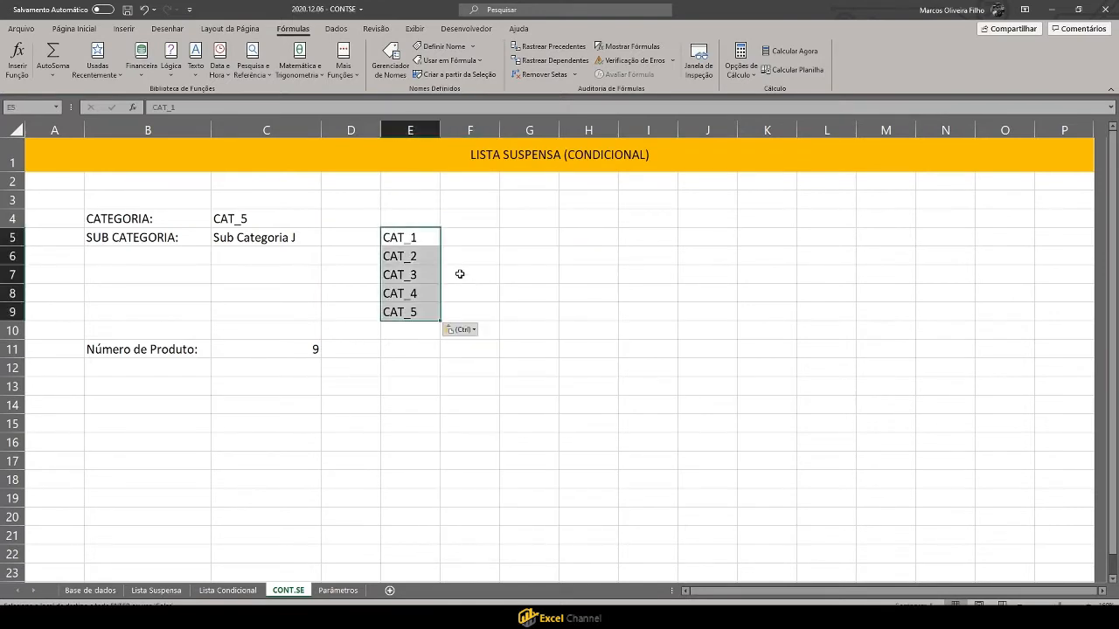
{"action": "left_click", "coordinate": [463, 236]}
{"action": "left_click_drag", "start_coordinate": [402, 241], "coordinate": [407, 295]}
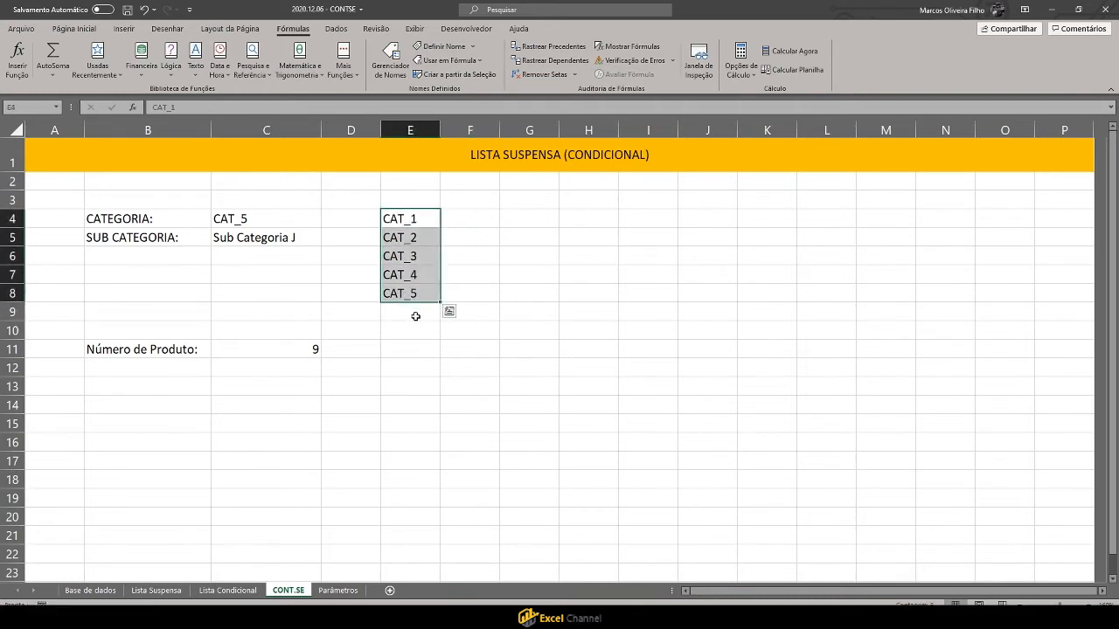
Step: Enter the label TOTAL in E9, directly below the category list
{"action": "left_click", "coordinate": [415, 316]}
{"action": "type", "text": "TOTAL"}
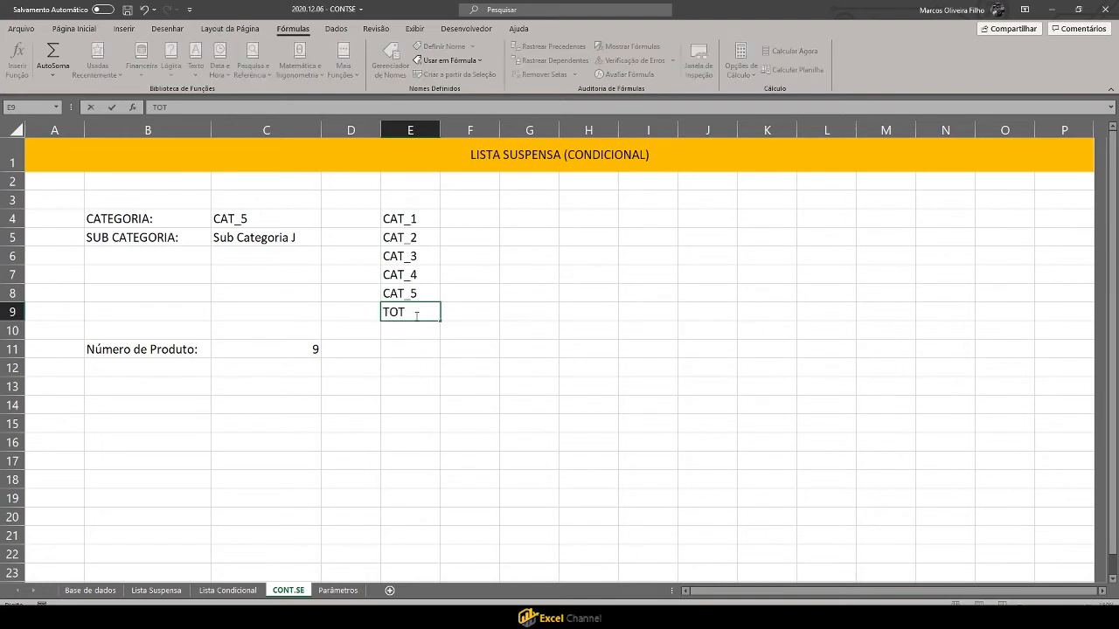
{"action": "key", "text": "Return"}
Step: Enter =CONT.SE('Base de dados'!B:B;CONT.SE!E4) in F4 and fill it down to F8 for all five categories
{"action": "key", "text": "Up"}
{"action": "key", "text": "Right"}
{"action": "key", "text": "Up"}
{"action": "key", "text": "Up"}
{"action": "key", "text": "Up"}
{"action": "key", "text": "Up"}
{"action": "key", "text": "Up"}
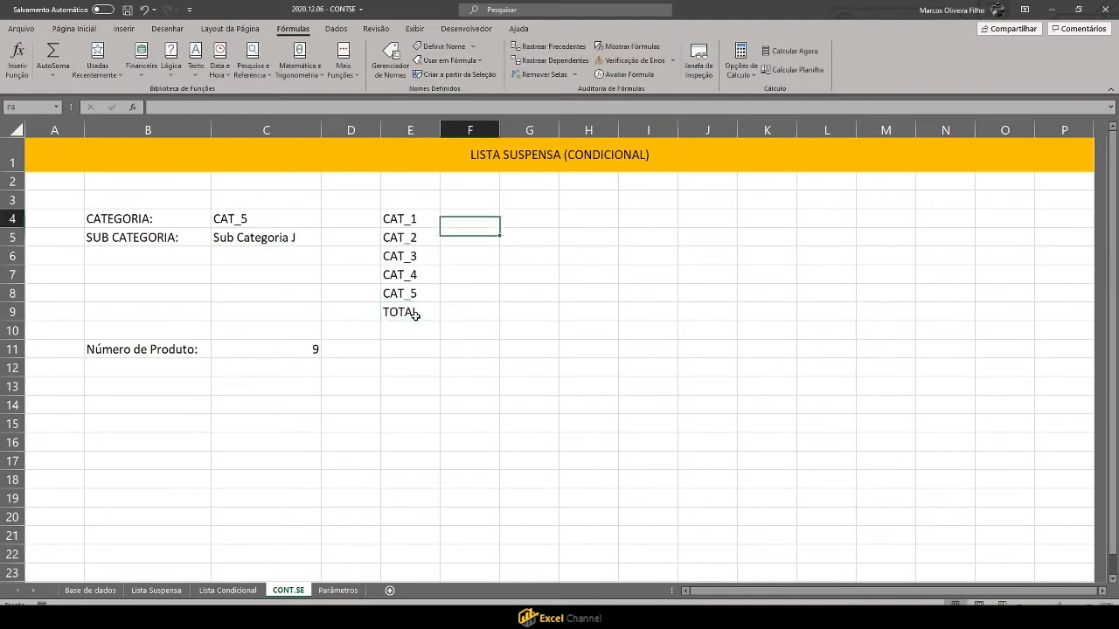
{"action": "type", "text": "="}
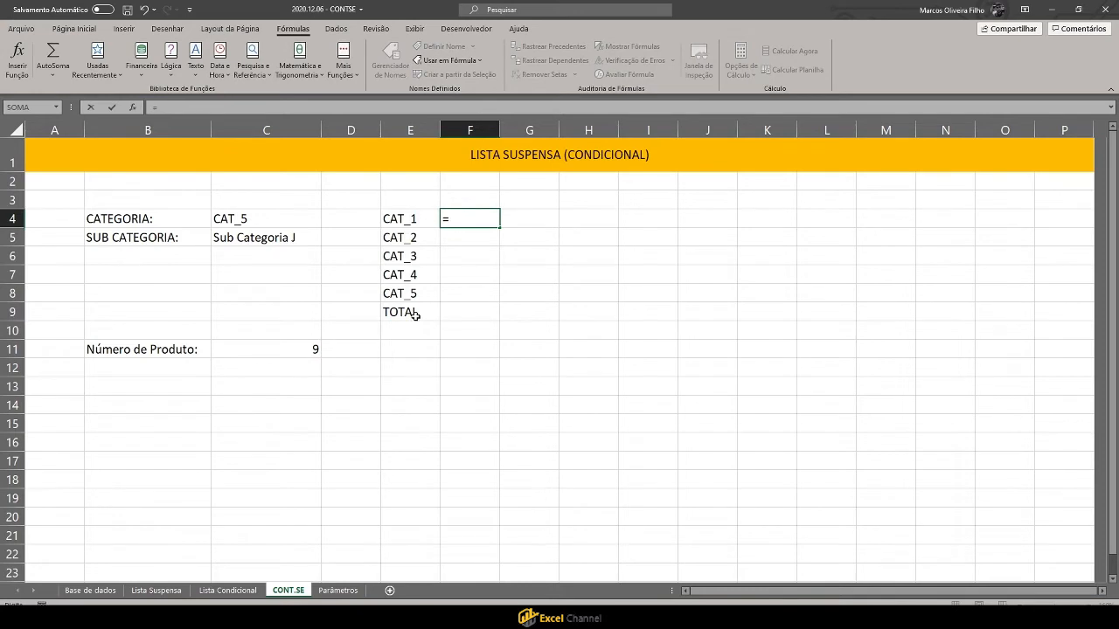
{"action": "type", "text": "CONT.SE("}
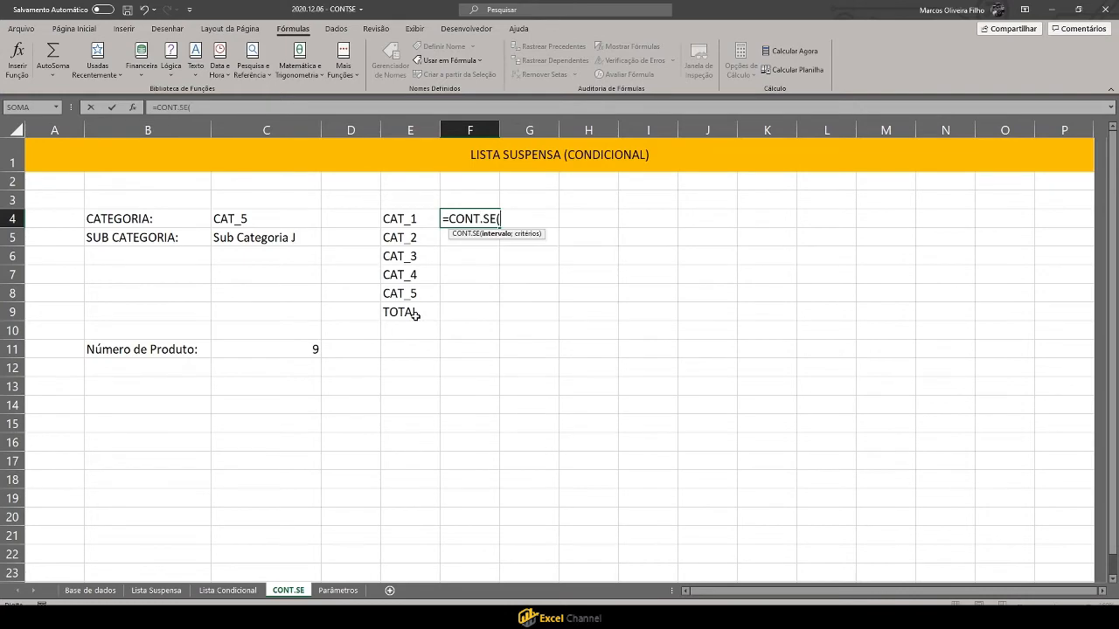
{"action": "left_click", "coordinate": [90, 590]}
{"action": "left_click", "coordinate": [99, 128]}
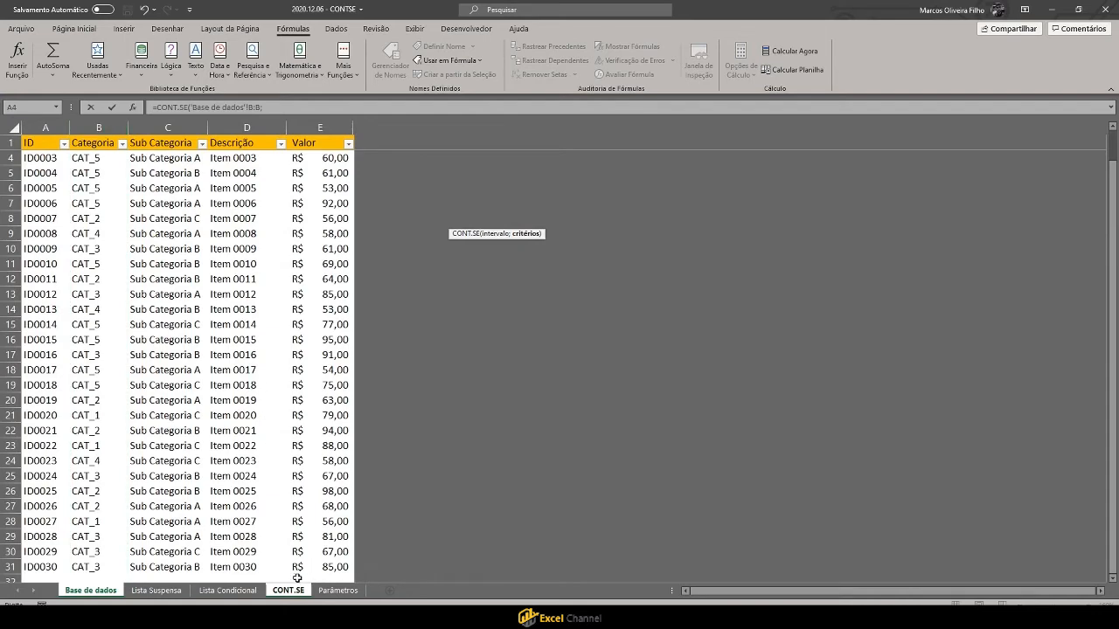
{"action": "type", "text": ";"}
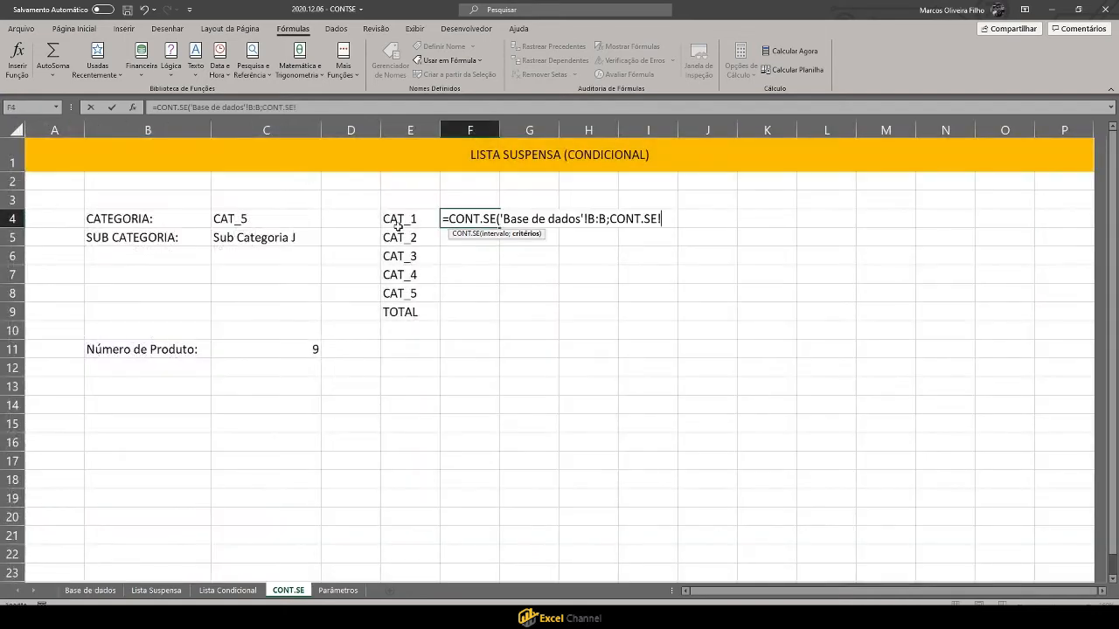
{"action": "left_click", "coordinate": [400, 220]}
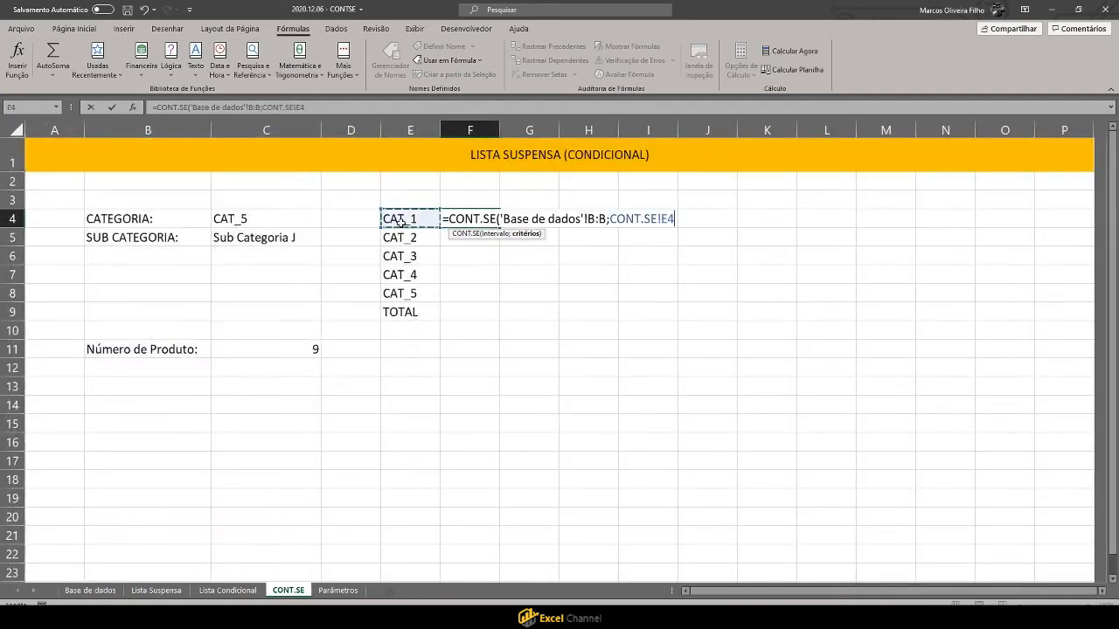
{"action": "type", "text": ")"}
{"action": "key", "text": "ctrl+Return"}
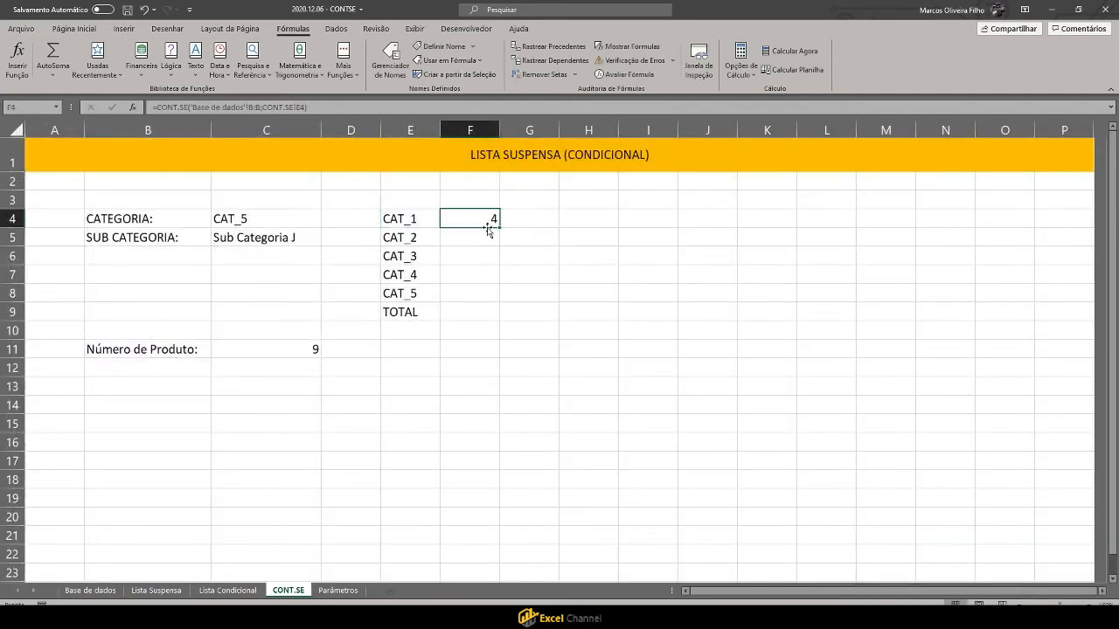
{"action": "left_click_drag", "start_coordinate": [499, 226], "coordinate": [494, 298]}
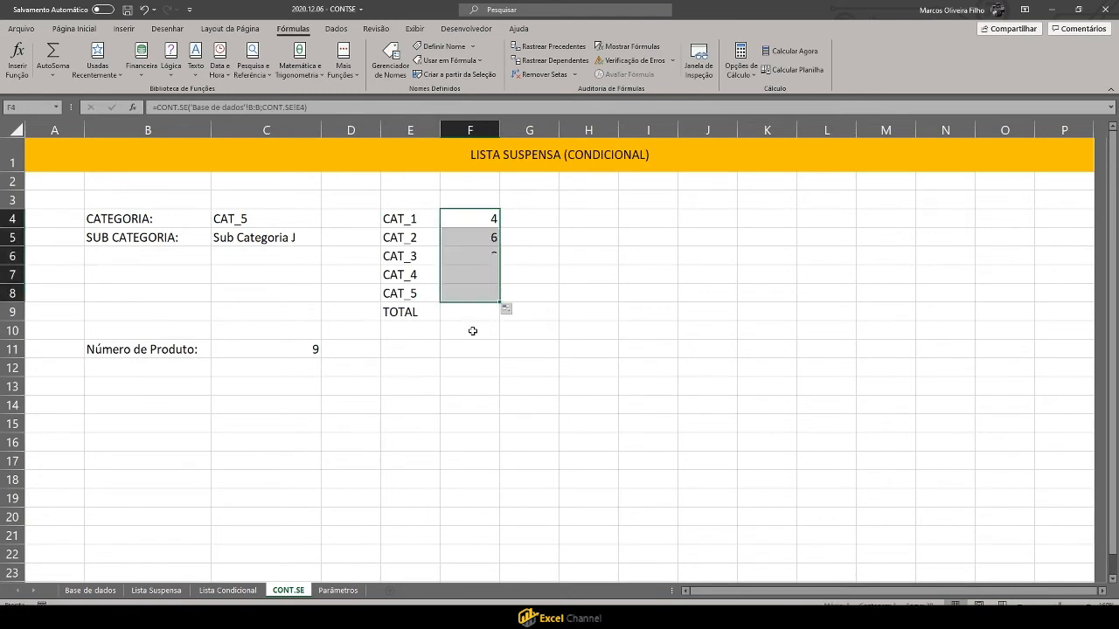
Step: Enter =SOMA(F4:F8) in F9 to total the category counts
{"action": "left_click", "coordinate": [475, 309]}
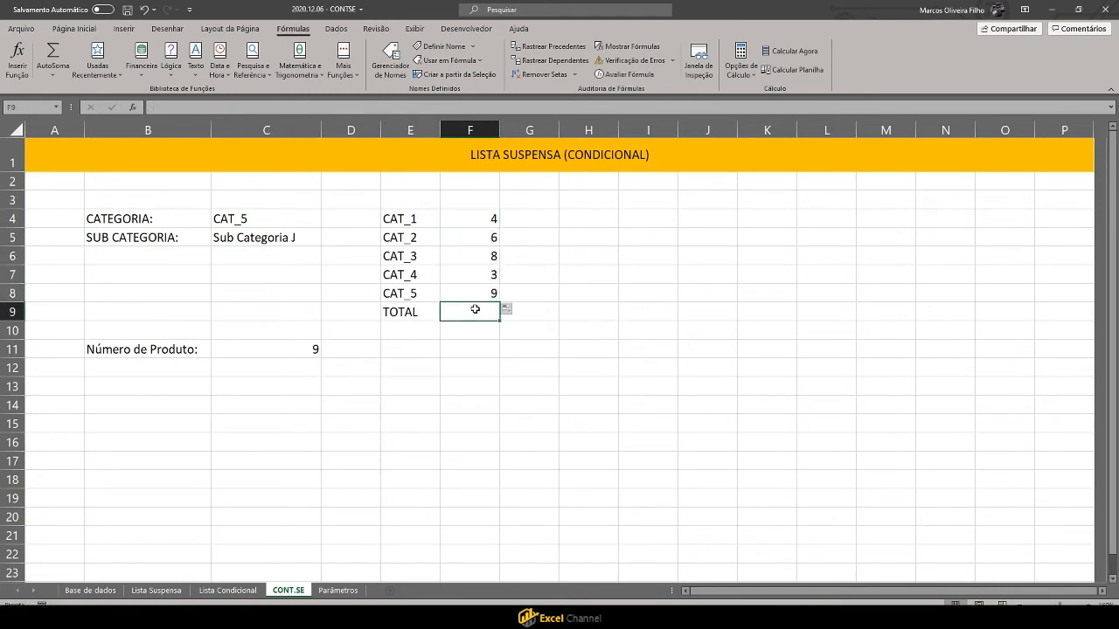
{"action": "type", "text": "=SOMA("}
{"action": "left_click_drag", "start_coordinate": [475, 293], "coordinate": [476, 219]}
{"action": "type", "text": ")"}
{"action": "key", "text": "Return"}
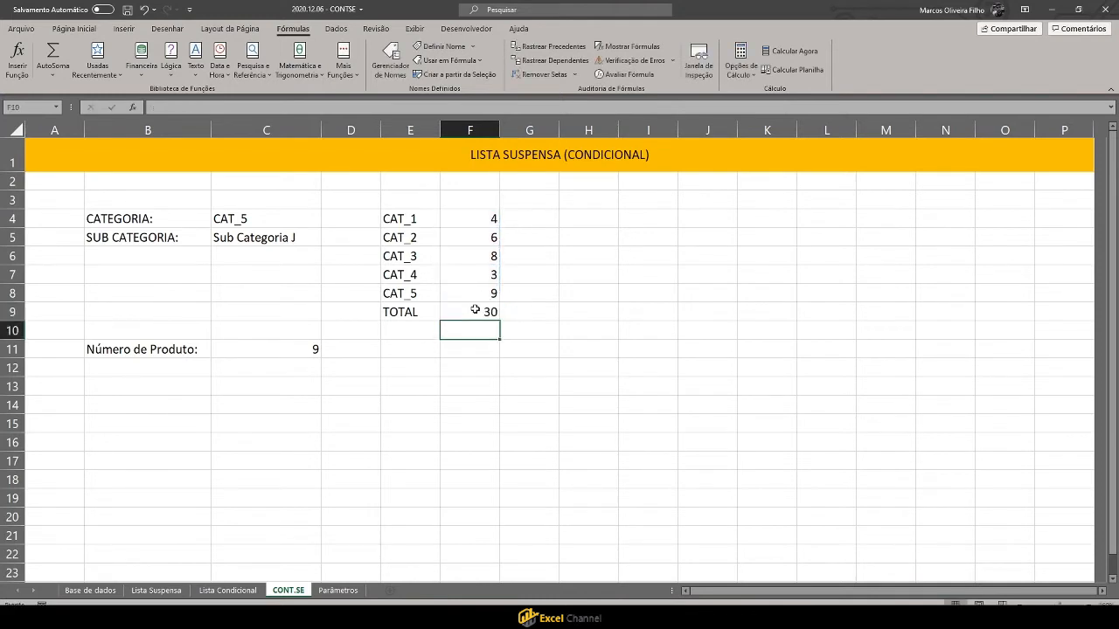
Step: Compare the total in F9 with the number of Categoria entries on the Base de dados sheet and review the counts in F4:F8
{"action": "left_click", "coordinate": [475, 310]}
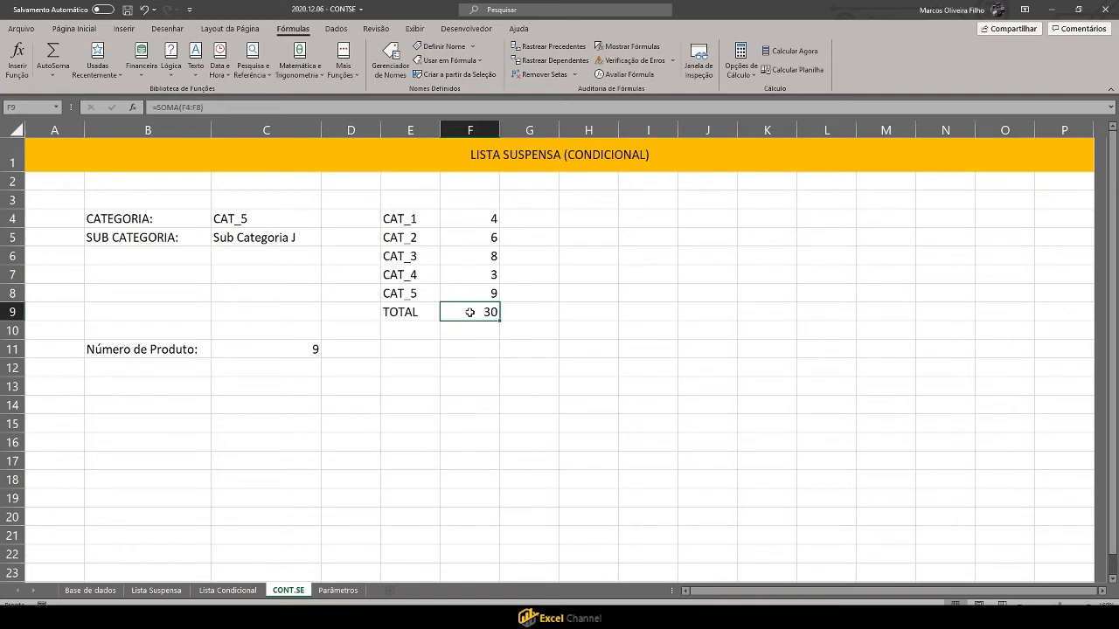
{"action": "left_click", "coordinate": [90, 590]}
{"action": "left_click", "coordinate": [93, 143]}
{"action": "key", "text": "Down"}
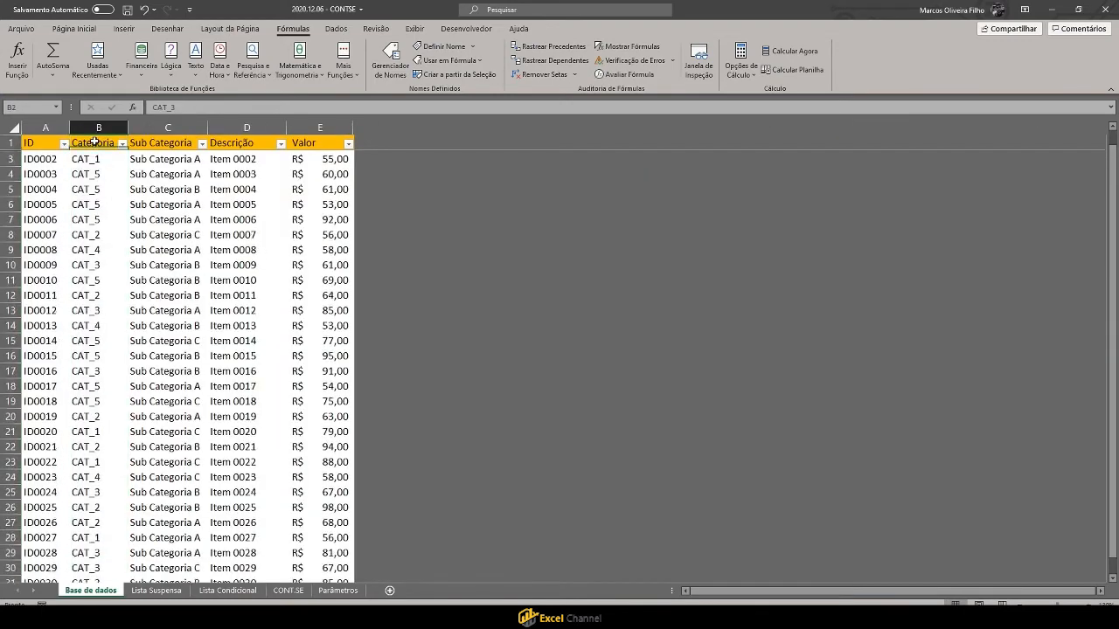
{"action": "key", "text": "ctrl+shift+Down"}
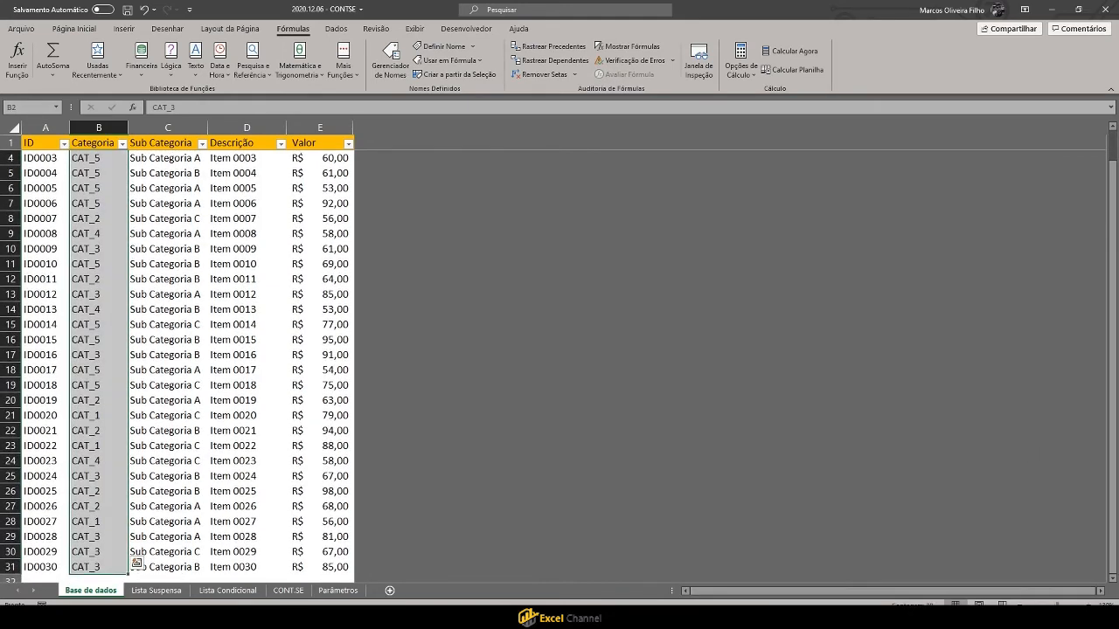
{"action": "left_click", "coordinate": [278, 591]}
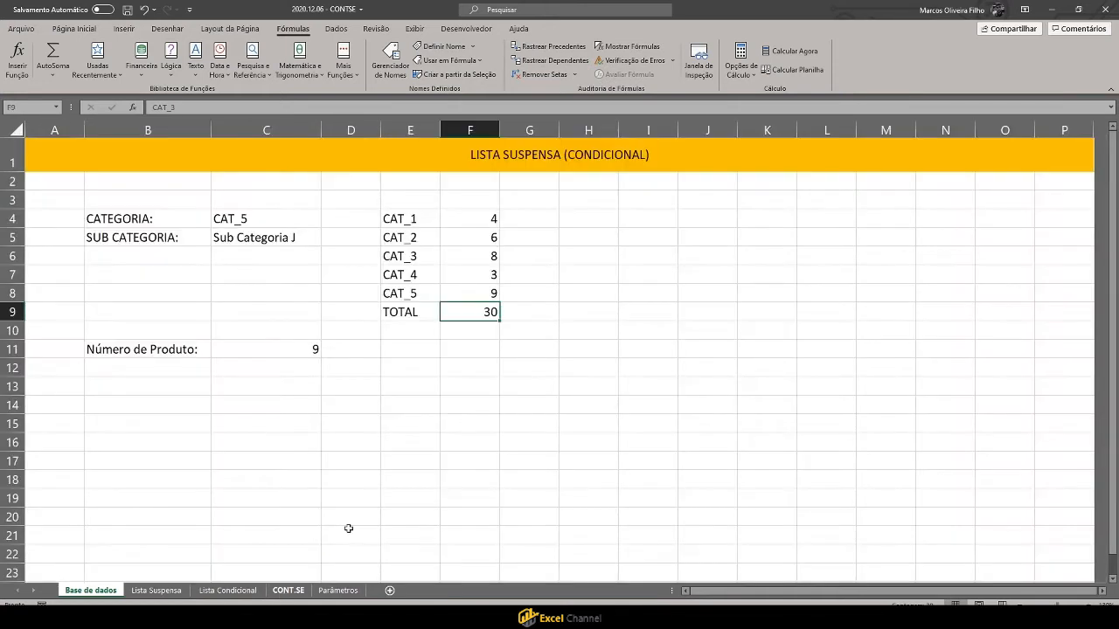
{"action": "left_click", "coordinate": [529, 275]}
{"action": "left_click", "coordinate": [481, 226]}
{"action": "left_click_drag", "start_coordinate": [482, 227], "coordinate": [482, 291]}
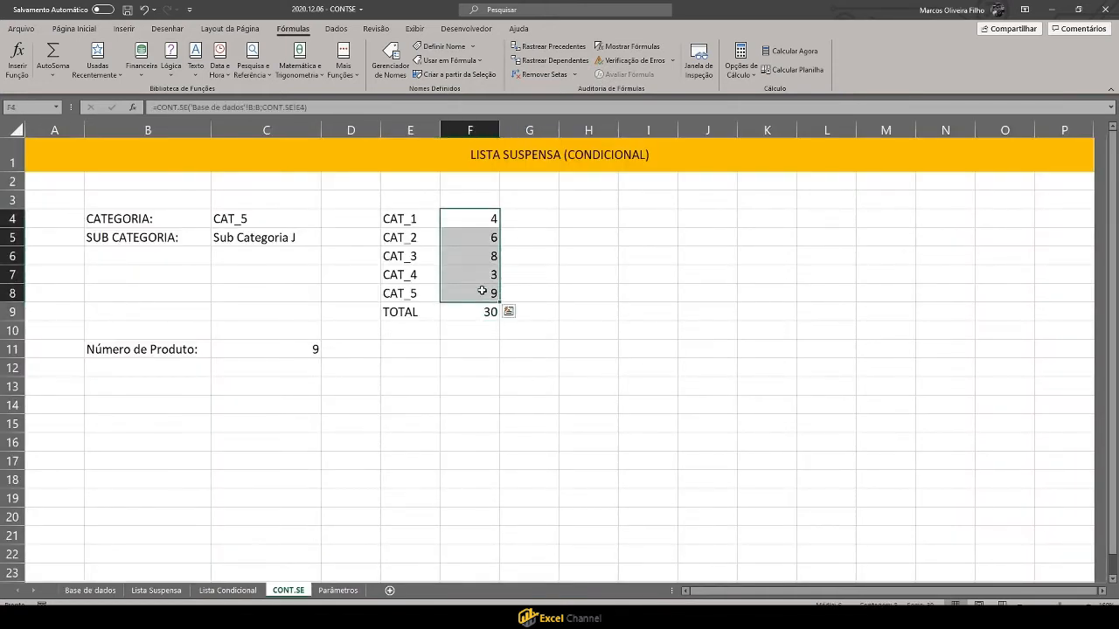
{"action": "left_click", "coordinate": [156, 364]}
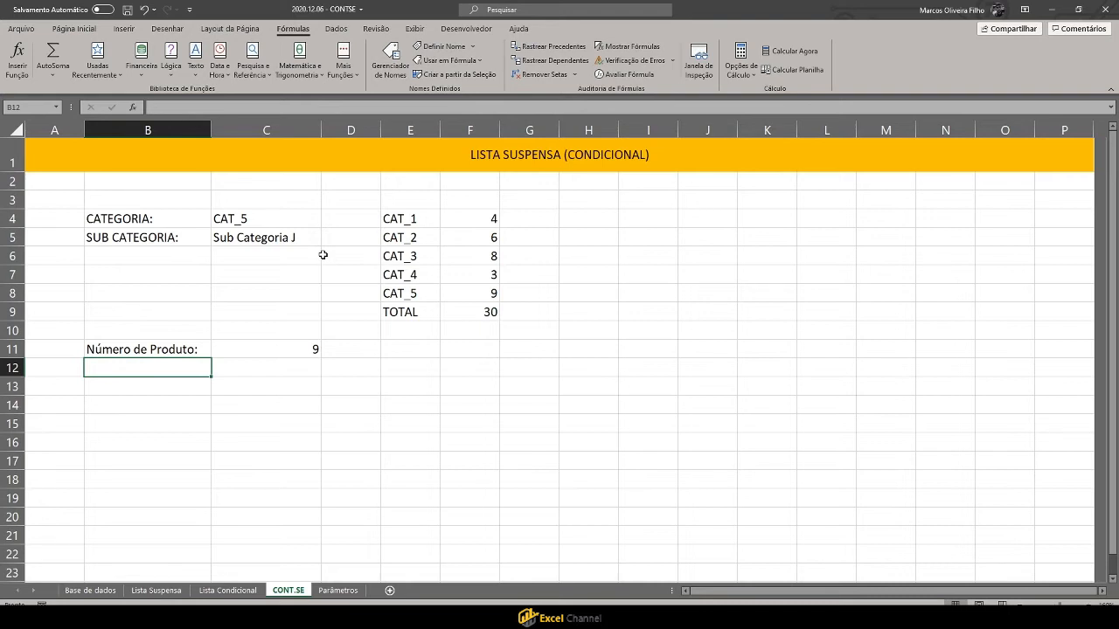
{"action": "left_click", "coordinate": [506, 347]}
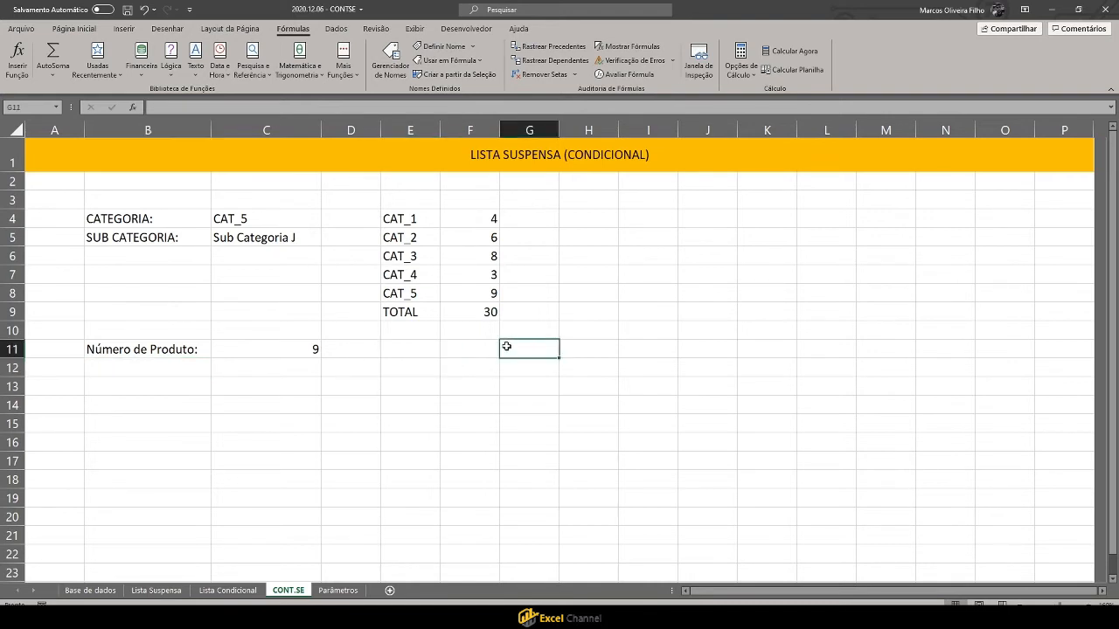
{"action": "left_click", "coordinate": [426, 409]}
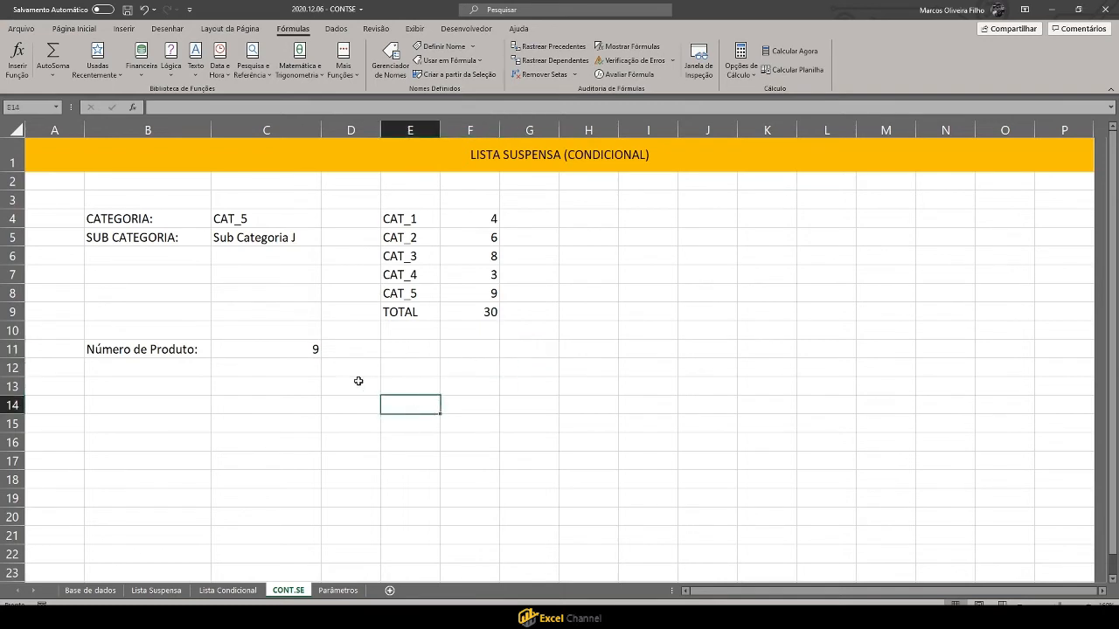
{"action": "left_click", "coordinate": [307, 400]}
{"action": "left_click", "coordinate": [161, 368]}
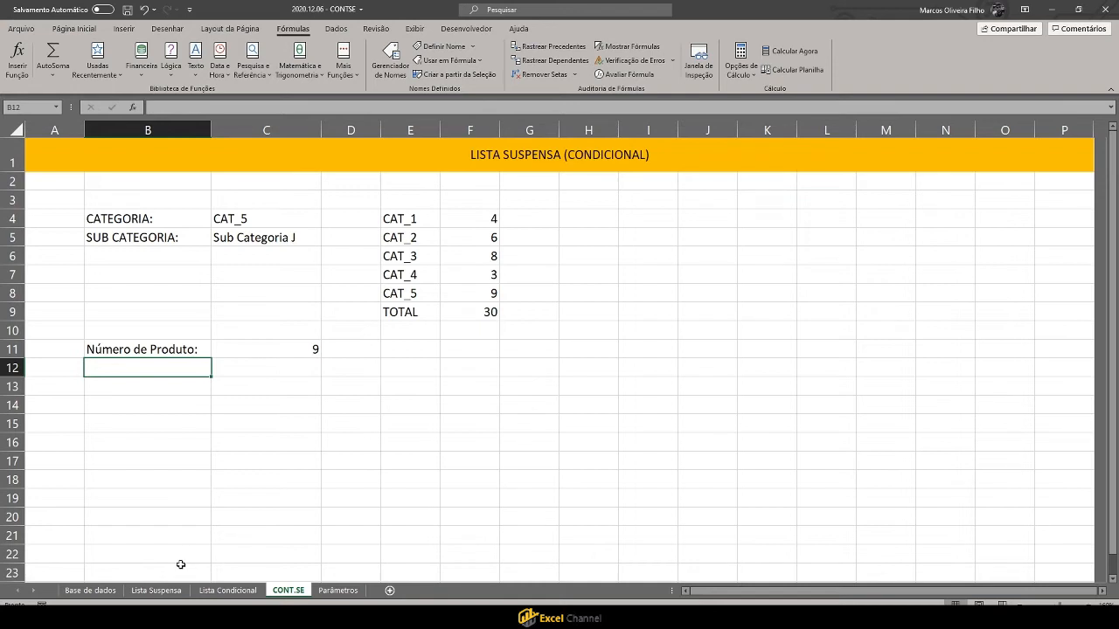
Step: Enter the label "Complemento:" in B12, below the product count label
{"action": "left_click", "coordinate": [152, 385]}
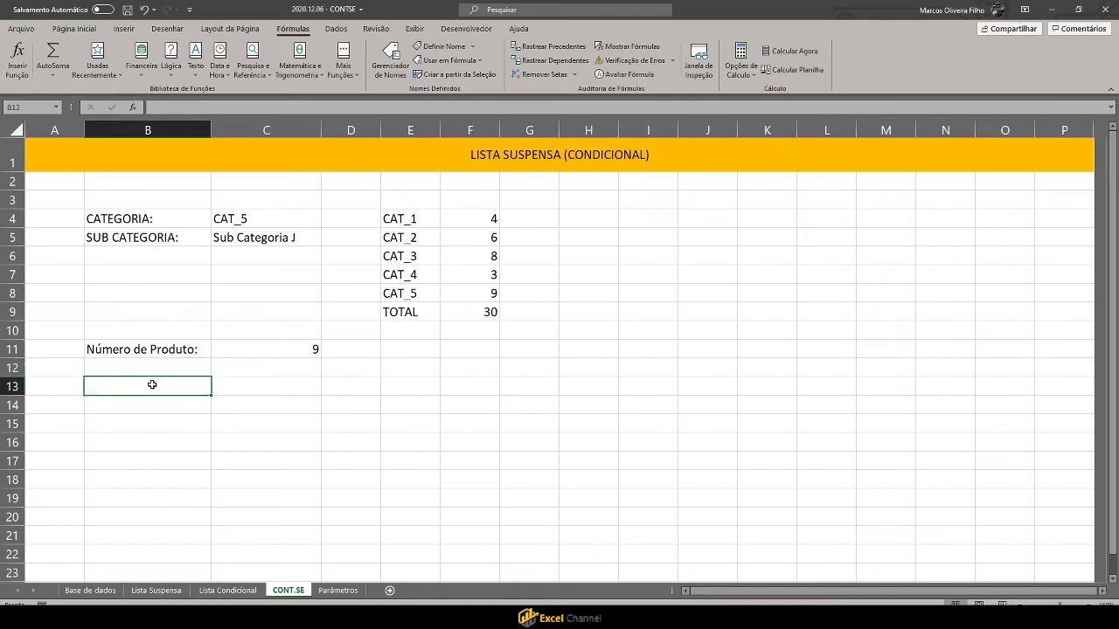
{"action": "key", "text": "Up"}
{"action": "type", "text": "cO"}
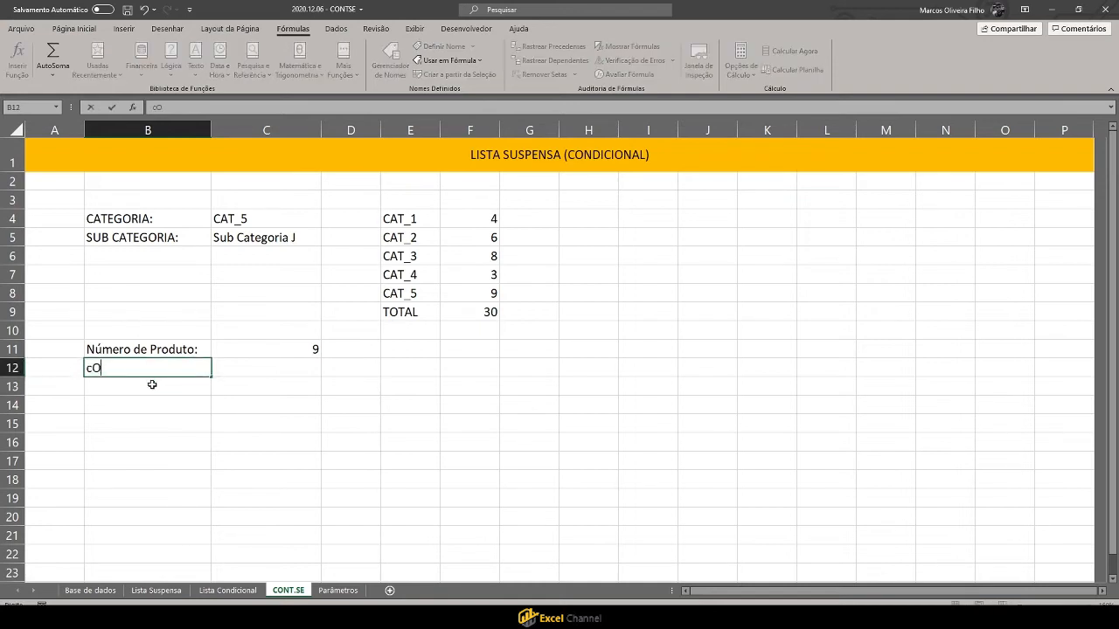
{"action": "type", "text": "MPLEMENTO"}
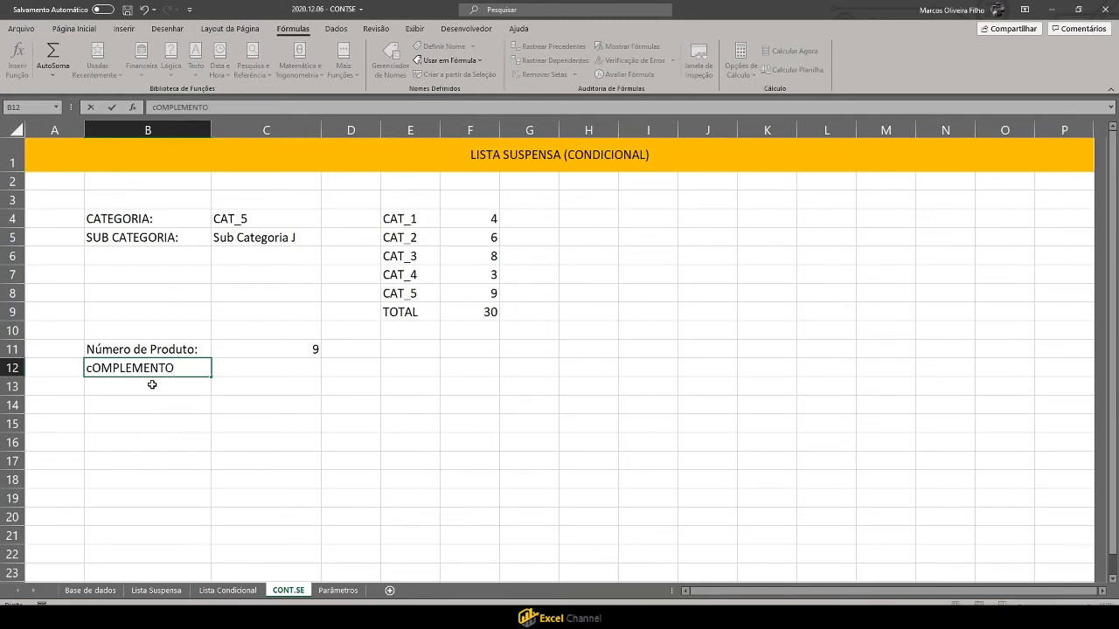
{"action": "key", "text": "Escape"}
{"action": "type", "text": "Comple"}
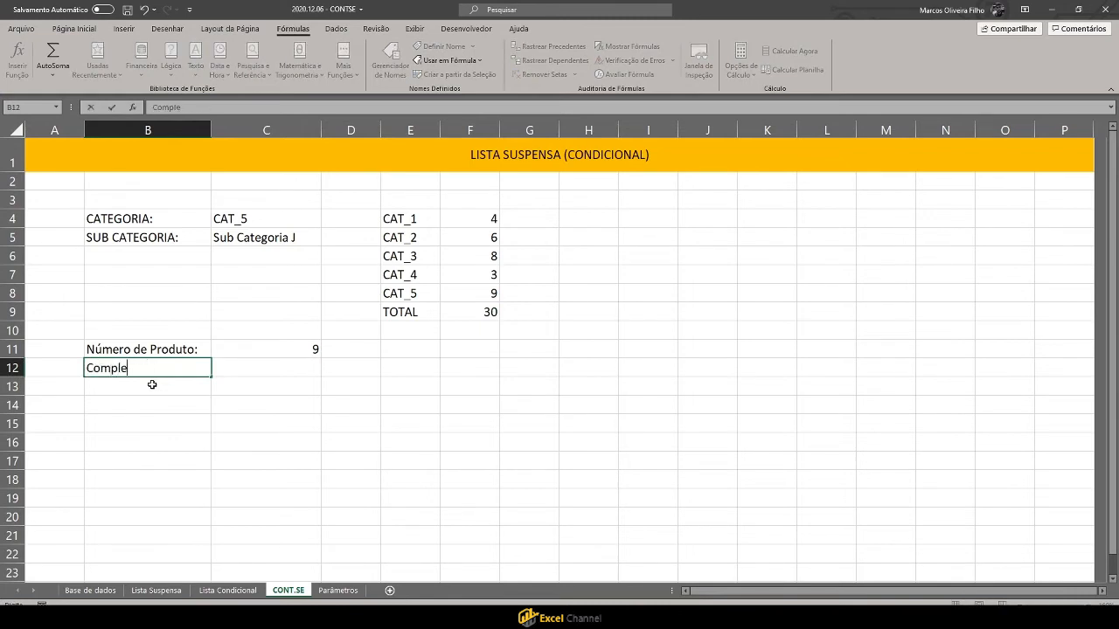
{"action": "type", "text": "mento:"}
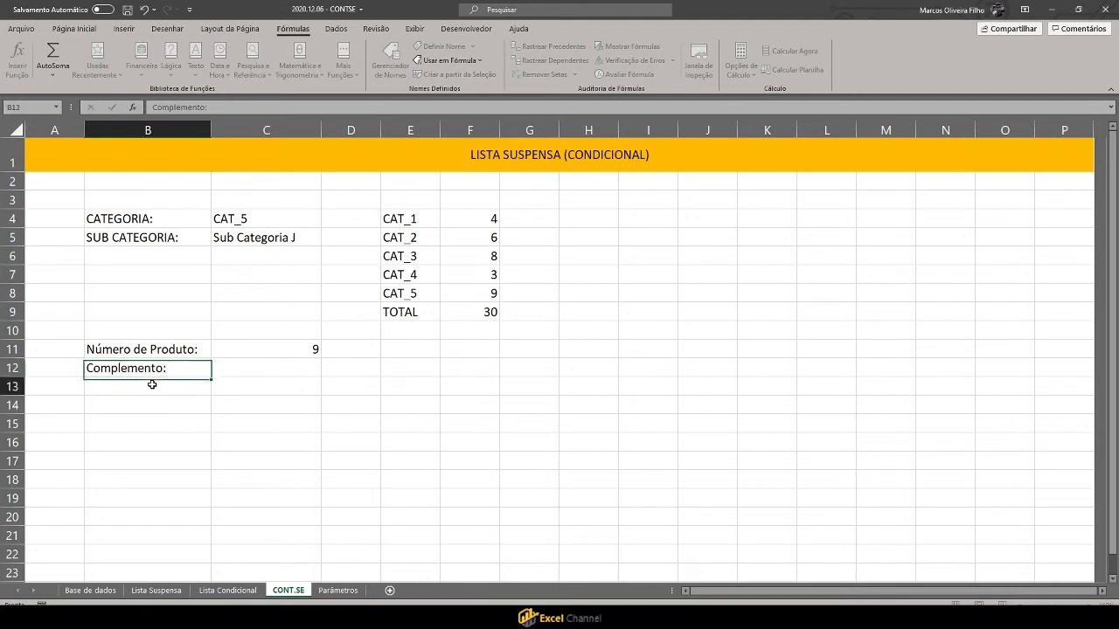
{"action": "key", "text": "Tab"}
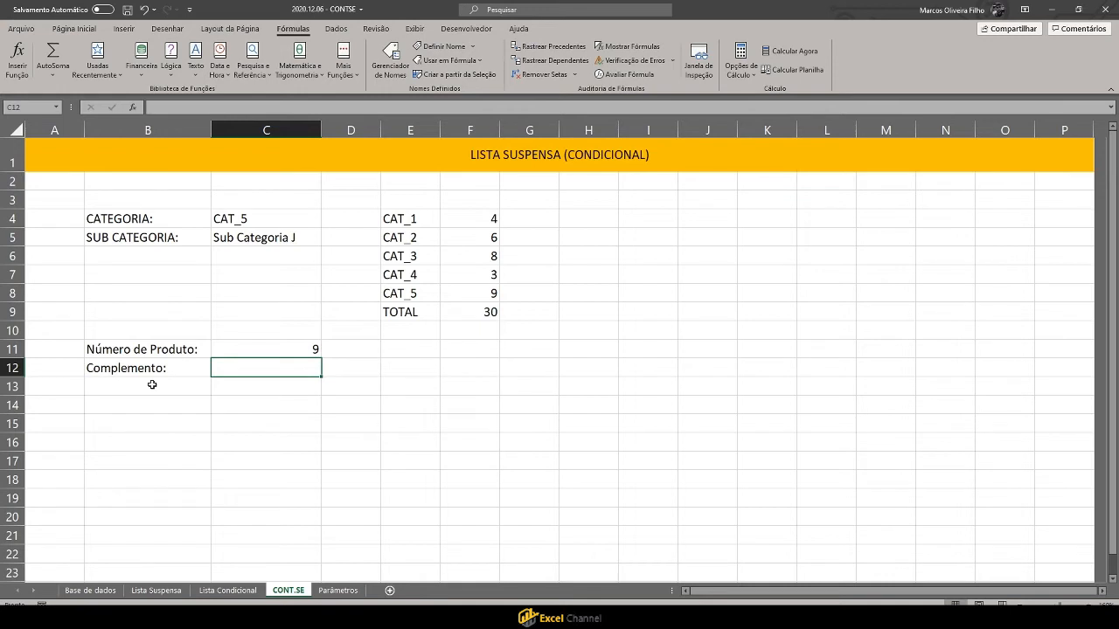
Step: Enter =CONT.SE('Base de dados'!B:B;"<>"&CONT.SE!C4) in C12 to count entries that differ from the chosen category
{"action": "type", "text": "=cont"}
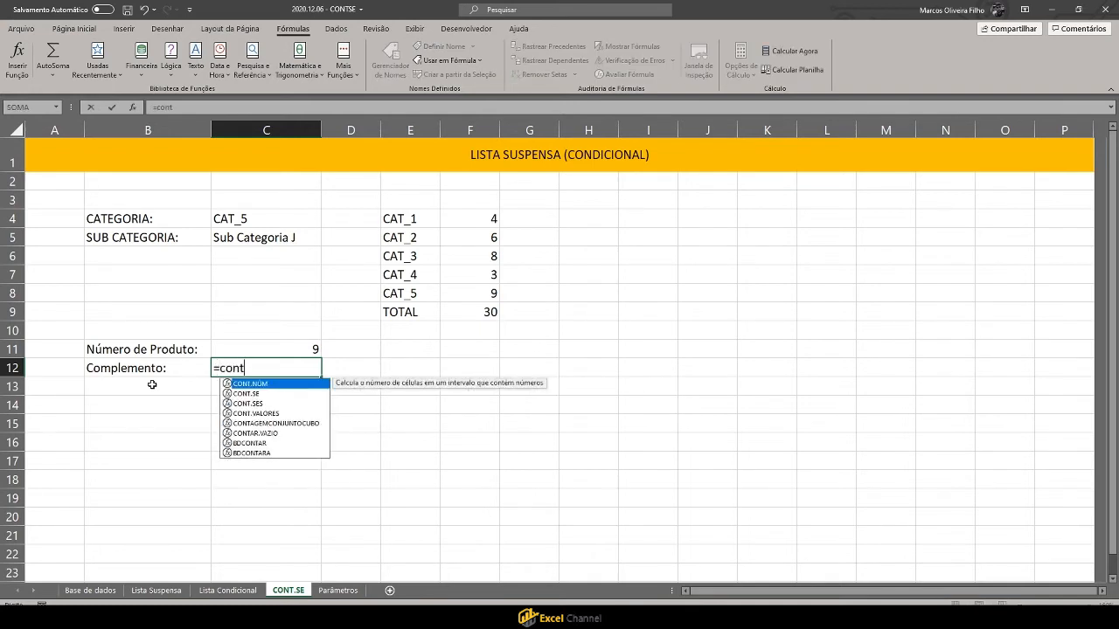
{"action": "key", "text": "Down"}
{"action": "key", "text": "Tab"}
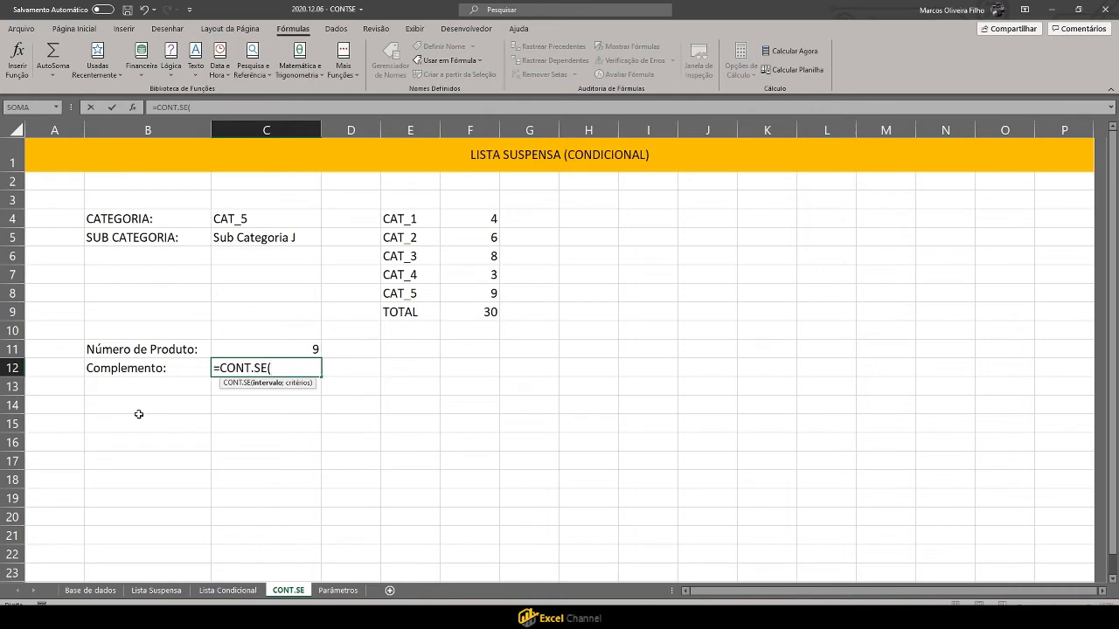
{"action": "left_click", "coordinate": [87, 591]}
{"action": "left_click", "coordinate": [102, 127]}
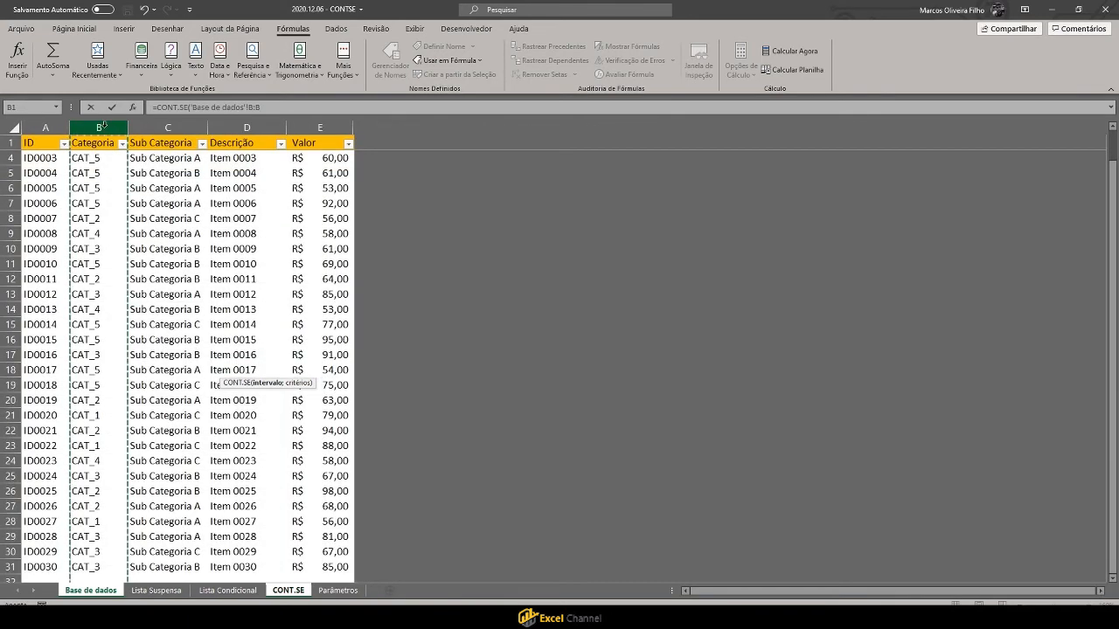
{"action": "type", "text": ";"}
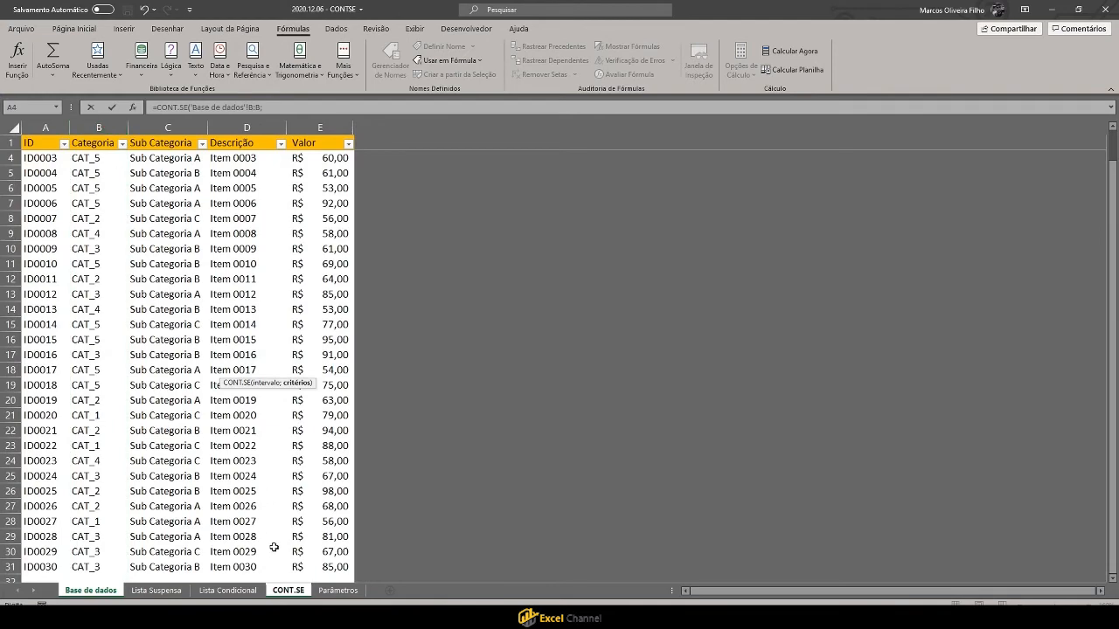
{"action": "left_click", "coordinate": [276, 592]}
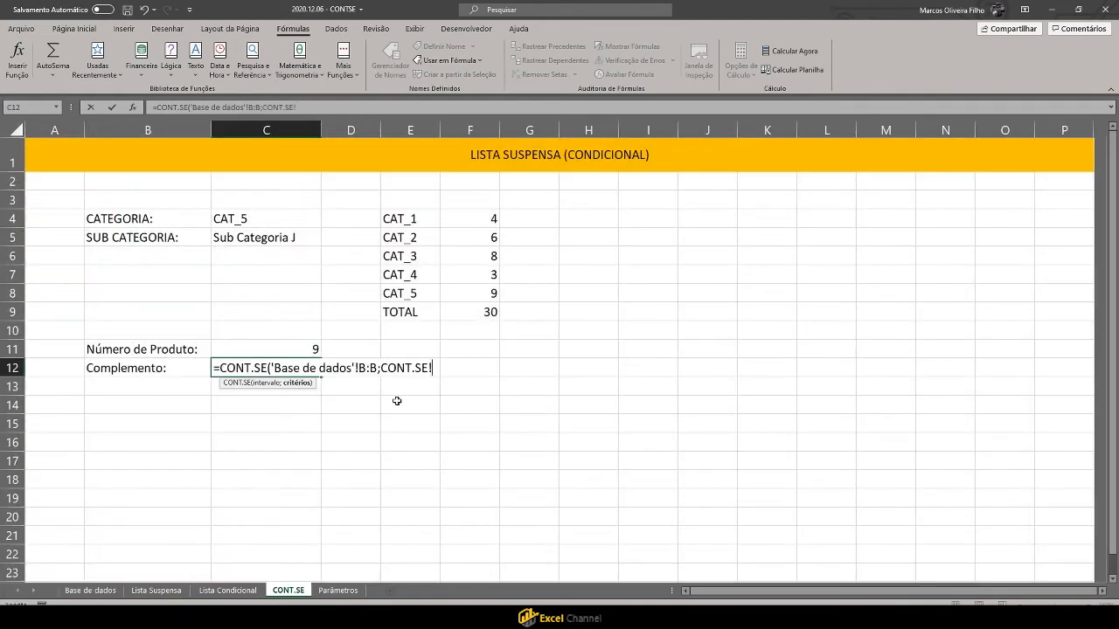
{"action": "left_click_drag", "start_coordinate": [382, 367], "coordinate": [450, 368]}
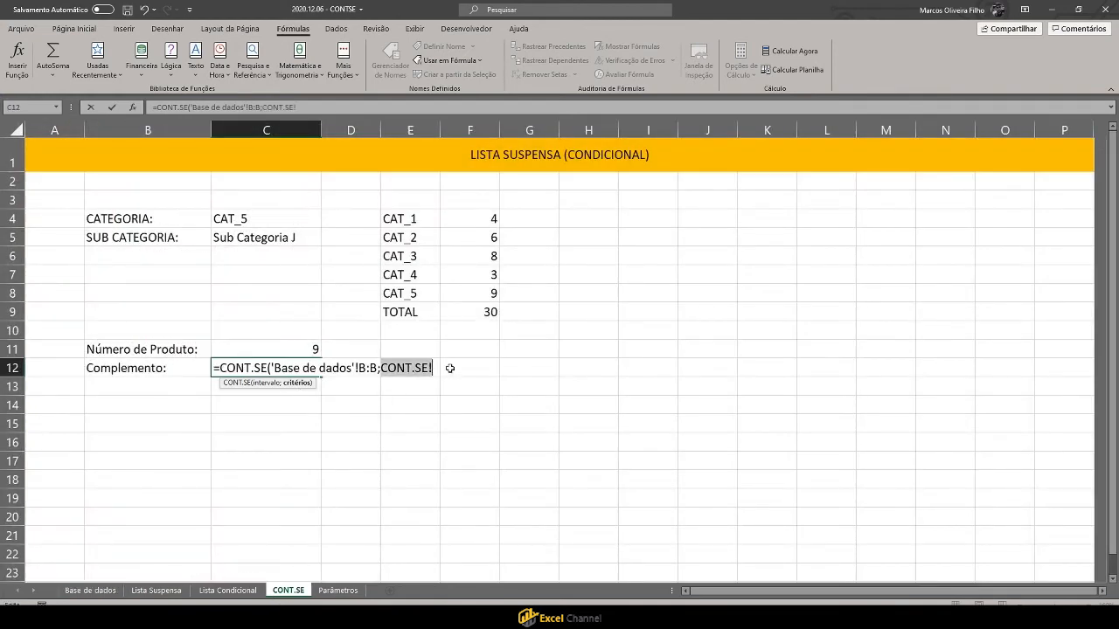
{"action": "key", "text": "BackSpace"}
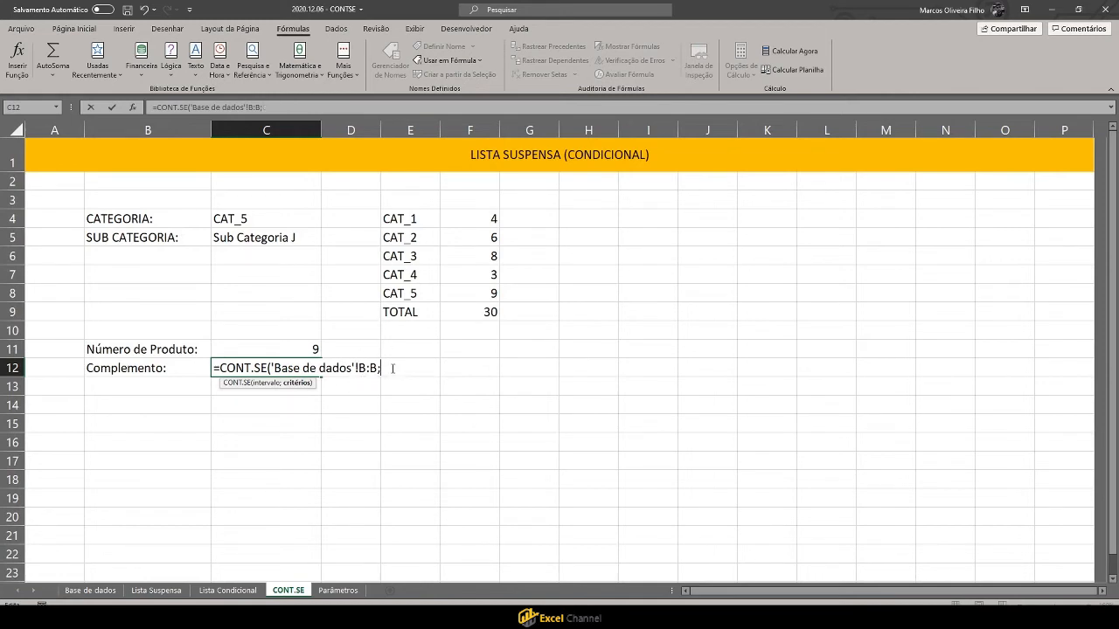
{"action": "type", "text": "\""}
{"action": "type", "text": "&"}
{"action": "left_click", "coordinate": [284, 218]}
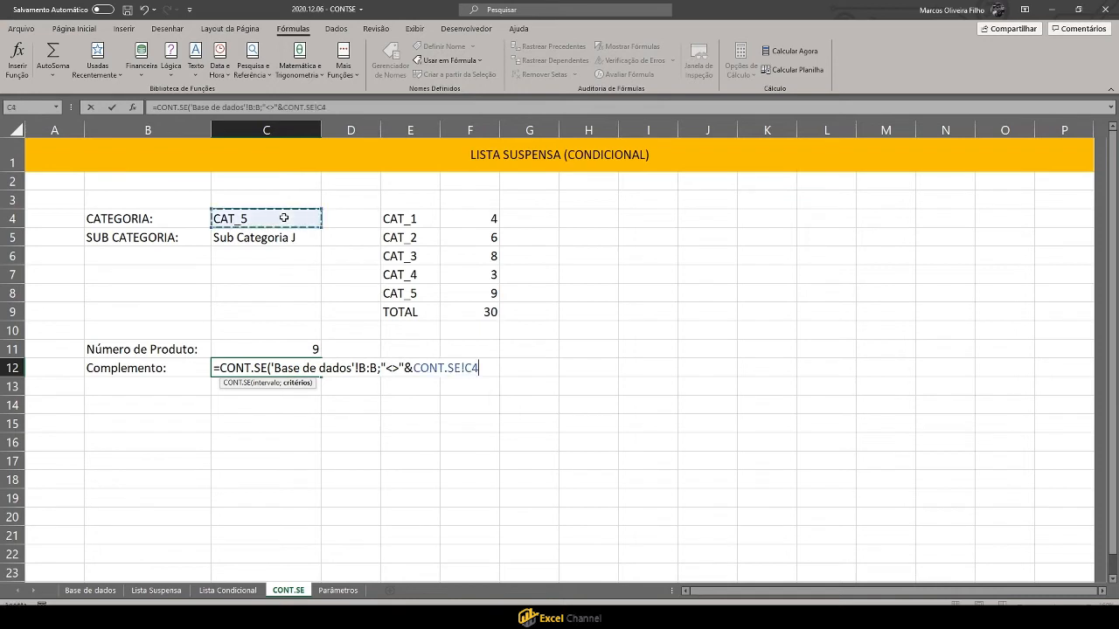
{"action": "type", "text": ")"}
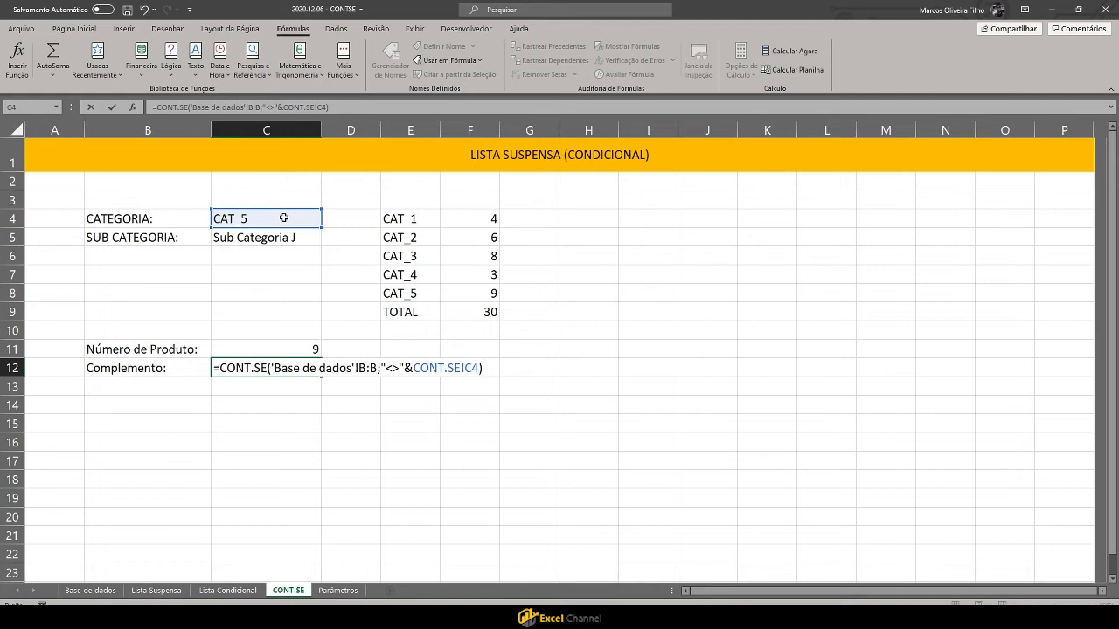
{"action": "key", "text": "Return"}
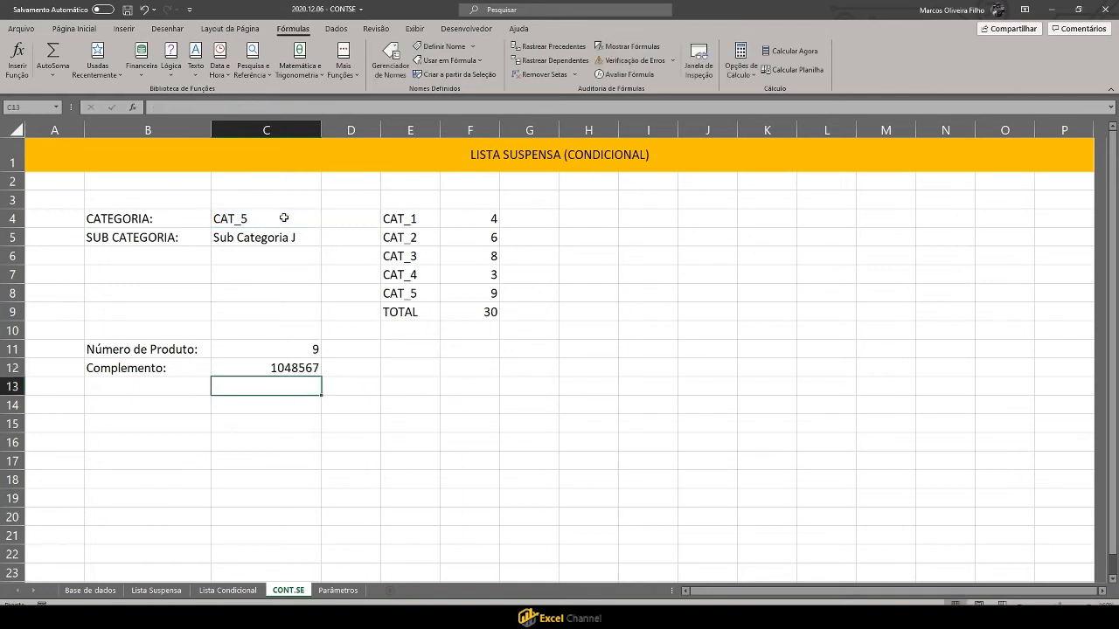
Step: Compare the complement formula in C12 with the blank Categoria cells below the data on the Base de dados sheet
{"action": "left_click", "coordinate": [298, 371]}
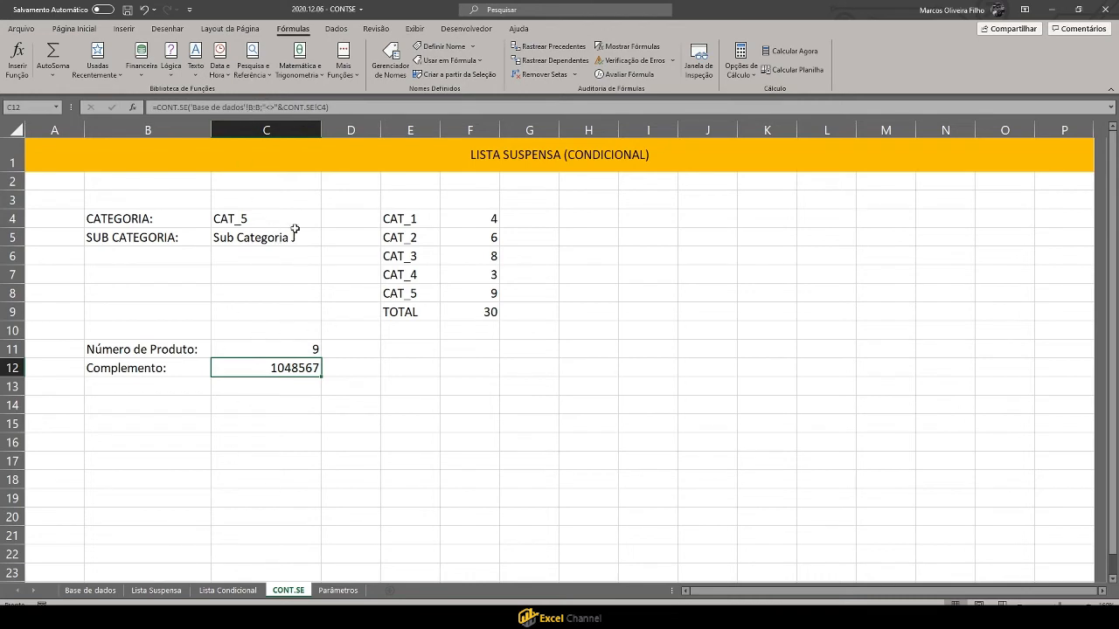
{"action": "left_click", "coordinate": [101, 592]}
{"action": "scroll", "coordinate": [101, 394], "scroll_direction": "down", "scroll_amount": 6}
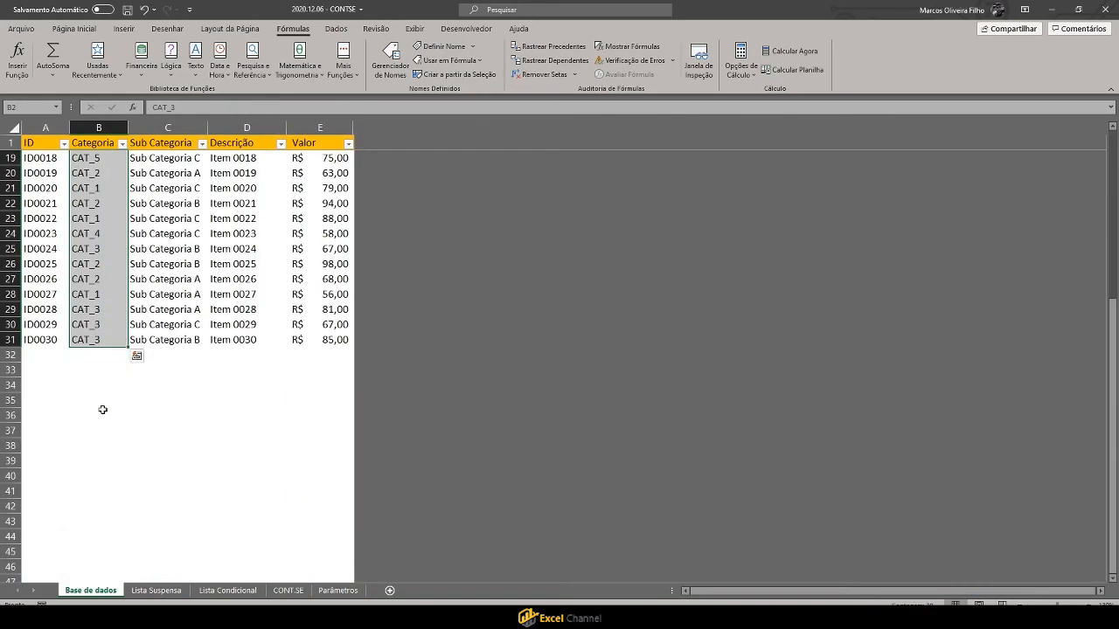
{"action": "left_click_drag", "start_coordinate": [99, 407], "coordinate": [97, 519]}
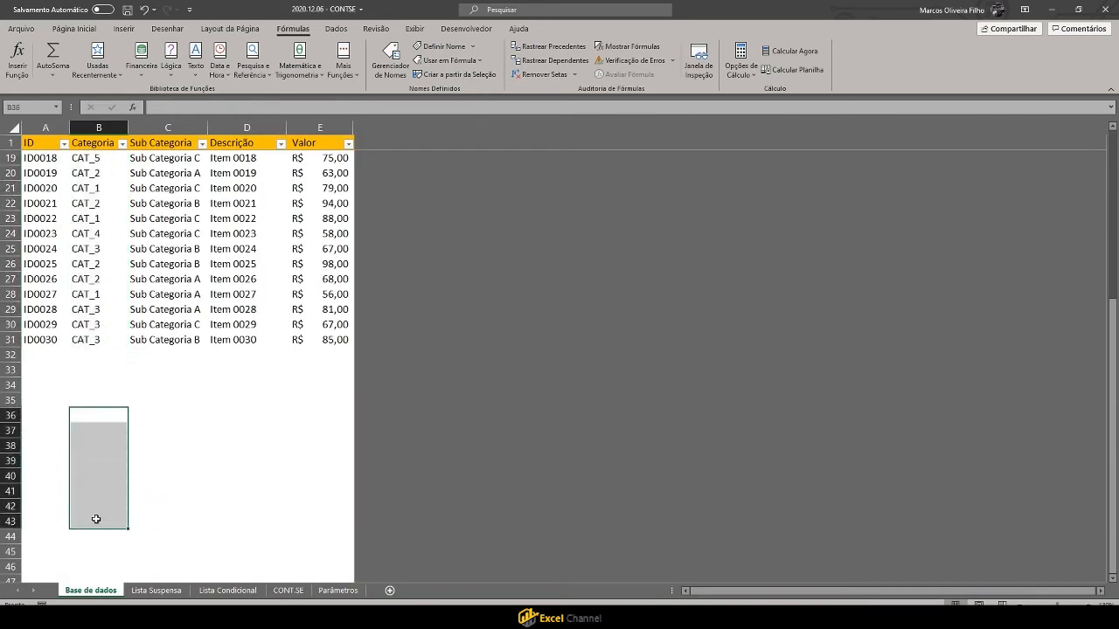
{"action": "scroll", "coordinate": [156, 400], "scroll_direction": "up", "scroll_amount": 6}
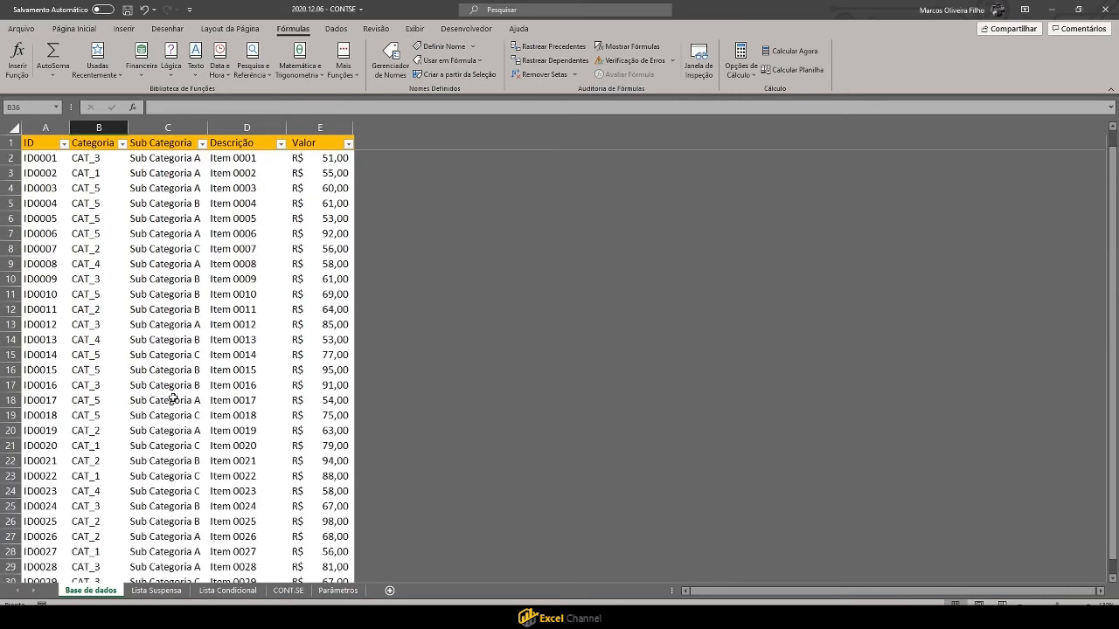
{"action": "left_click", "coordinate": [301, 592]}
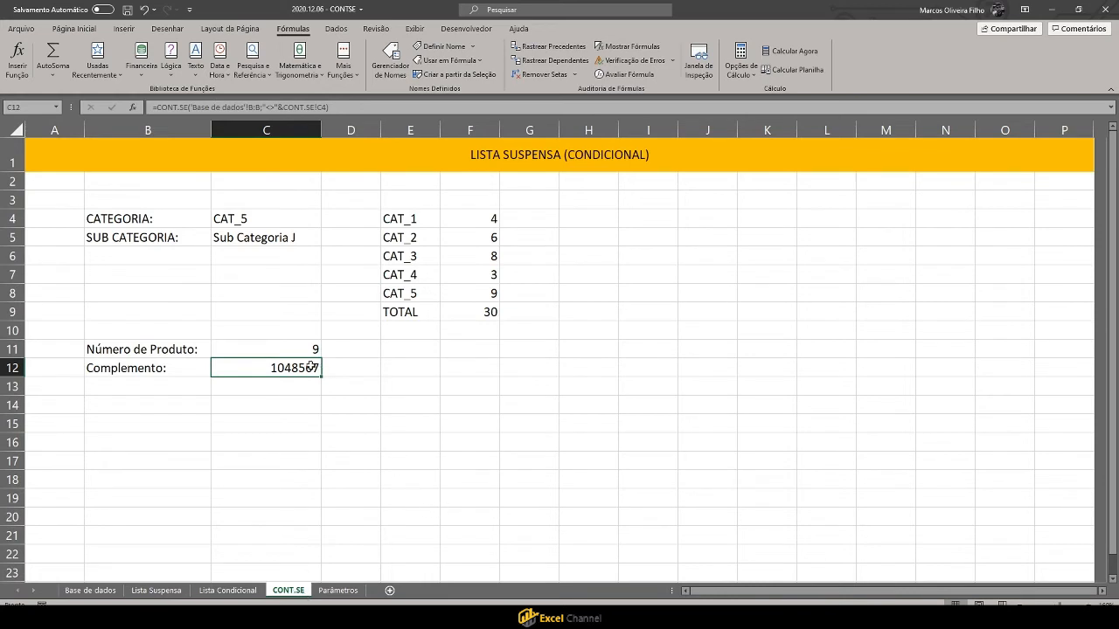
{"action": "left_click", "coordinate": [267, 106]}
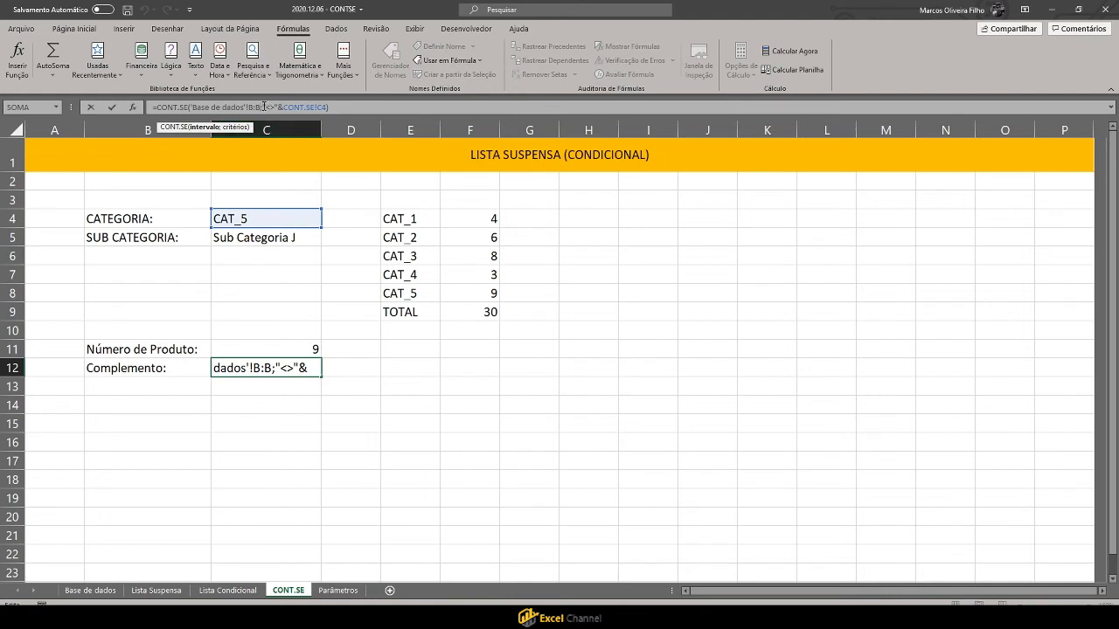
{"action": "left_click", "coordinate": [262, 106]}
{"action": "type", "text": "E"}
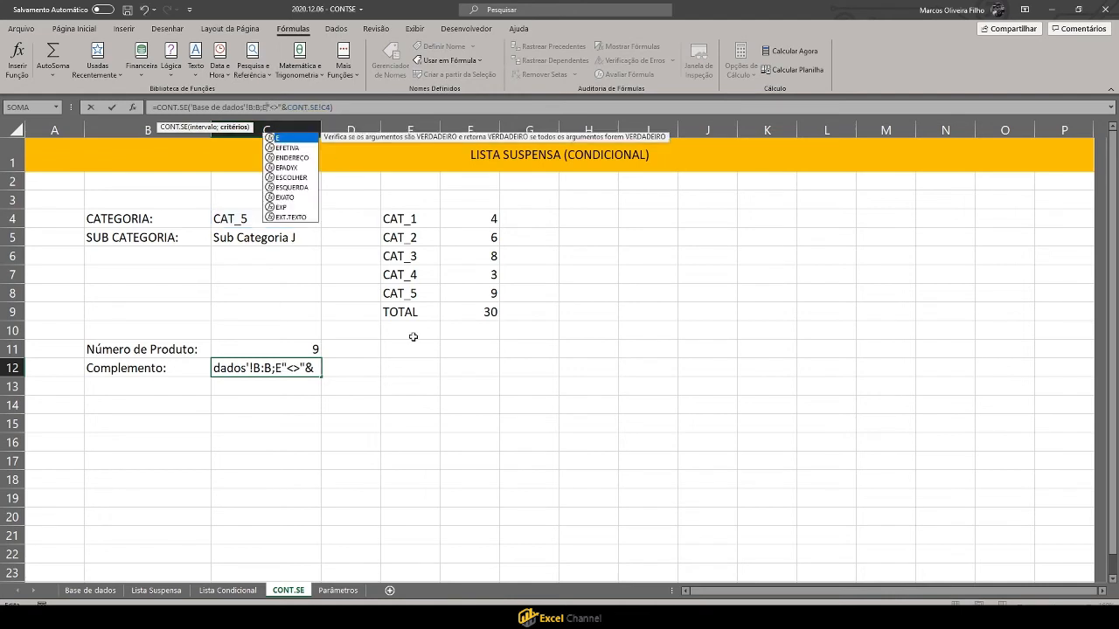
{"action": "type", "text": "("}
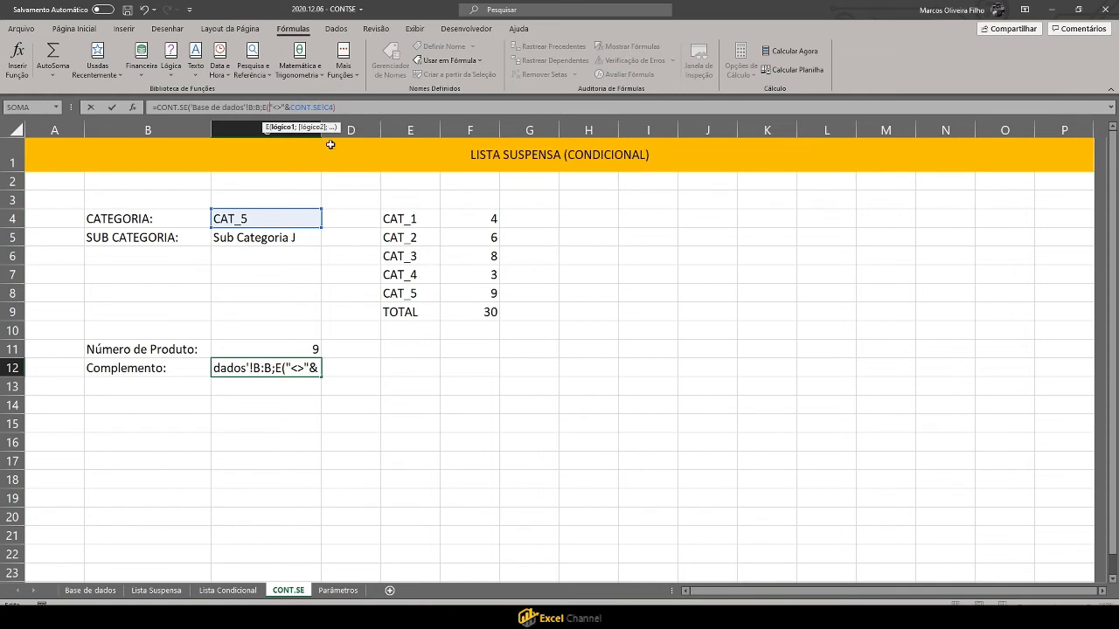
{"action": "key", "text": "BackSpace"}
{"action": "key", "text": "BackSpace"}
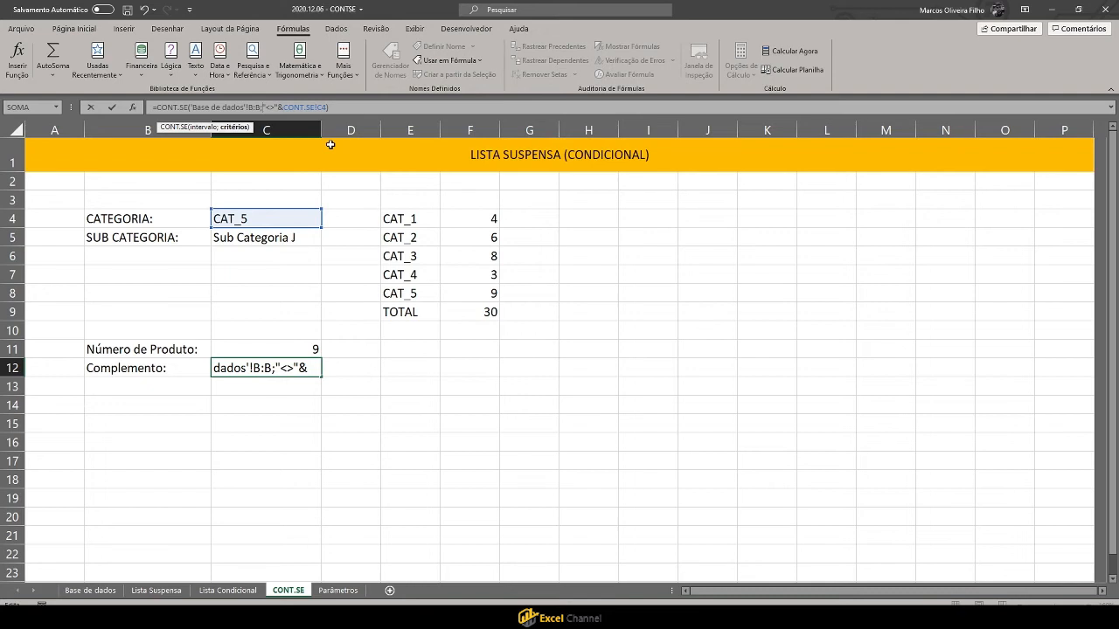
{"action": "key", "text": "Return"}
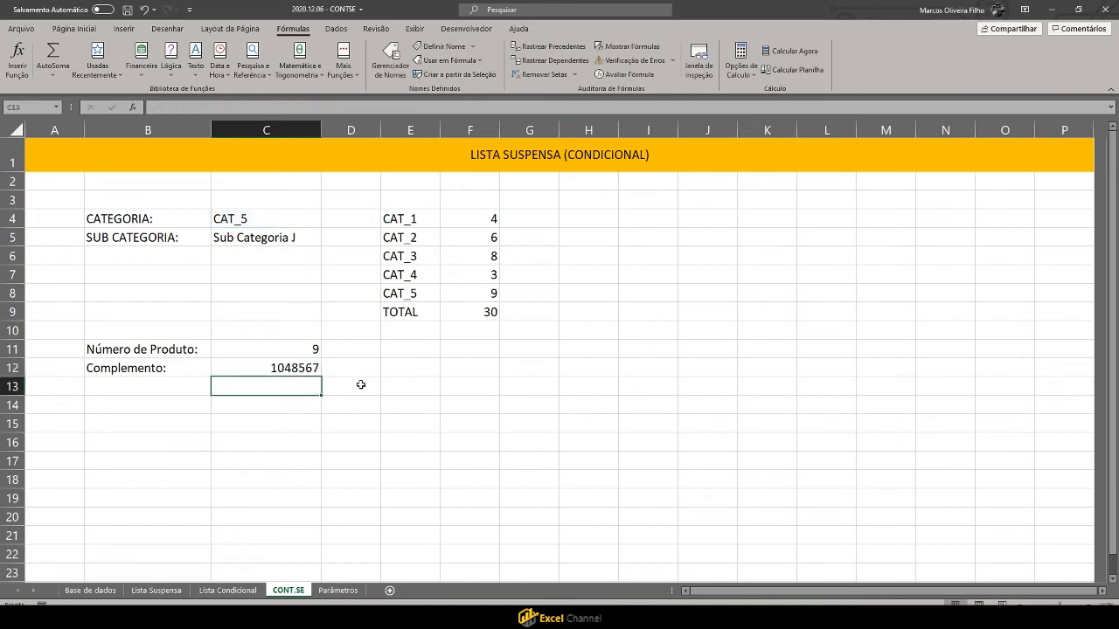
Step: Change the label in B12 to "Complemento (CONT.SE):" and fit the width of column B to its content
{"action": "double_click", "coordinate": [162, 369]}
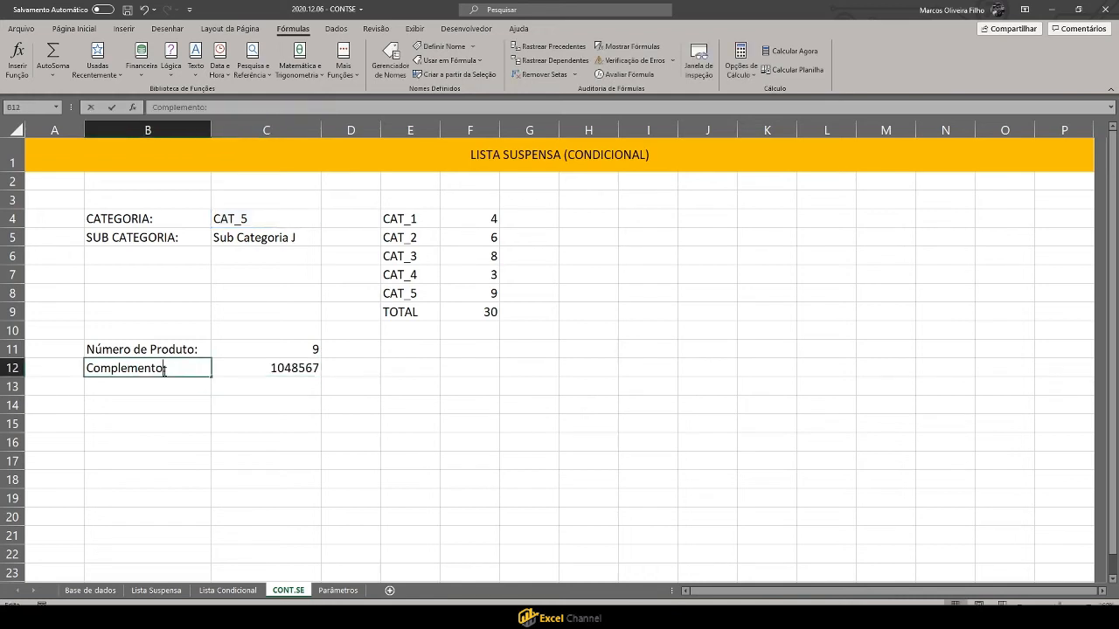
{"action": "type", "text": "(CN"}
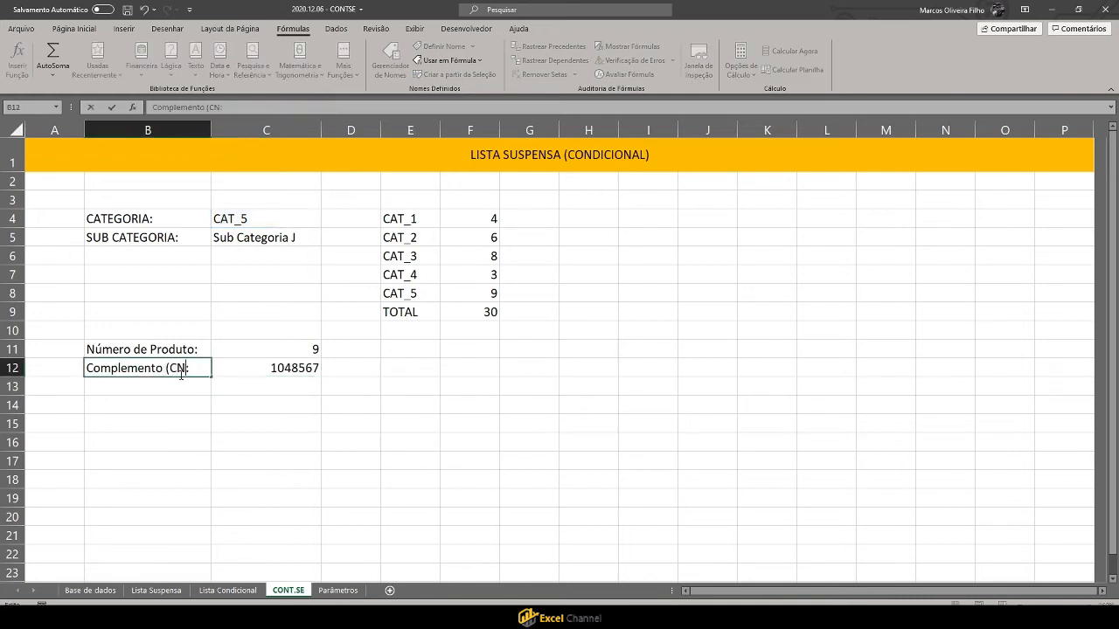
{"action": "key", "text": "BackSpace"}
{"action": "type", "text": "ONT>SE"}
{"action": "key", "text": "BackSpace"}
{"action": "key", "text": "BackSpace"}
{"action": "key", "text": "BackSpace"}
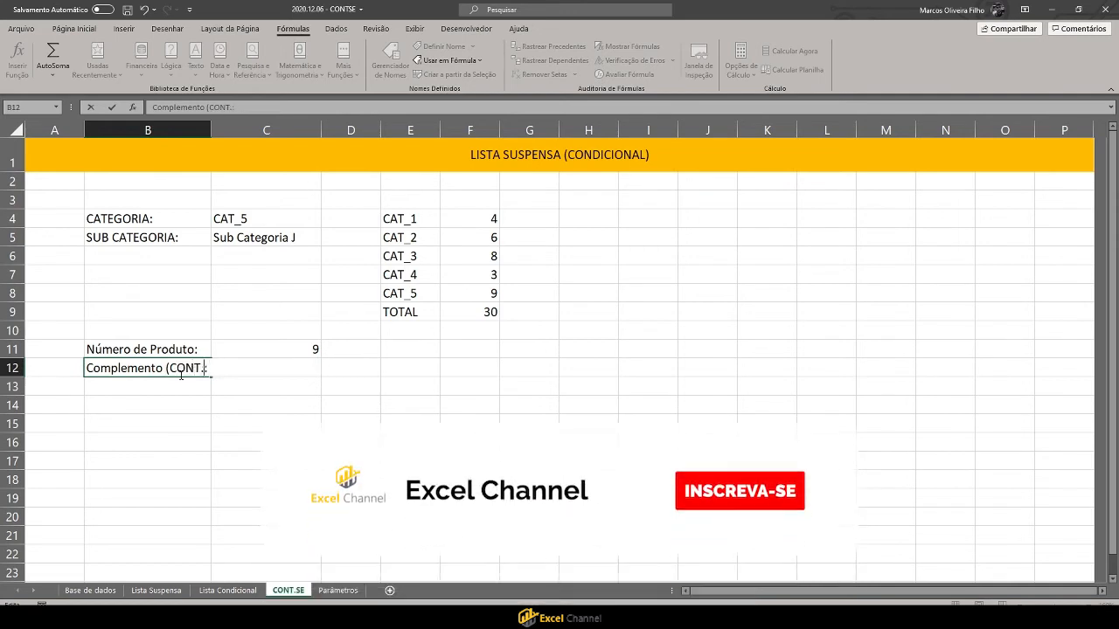
{"action": "type", "text": ".SE)"}
{"action": "key", "text": "ctrl+Return"}
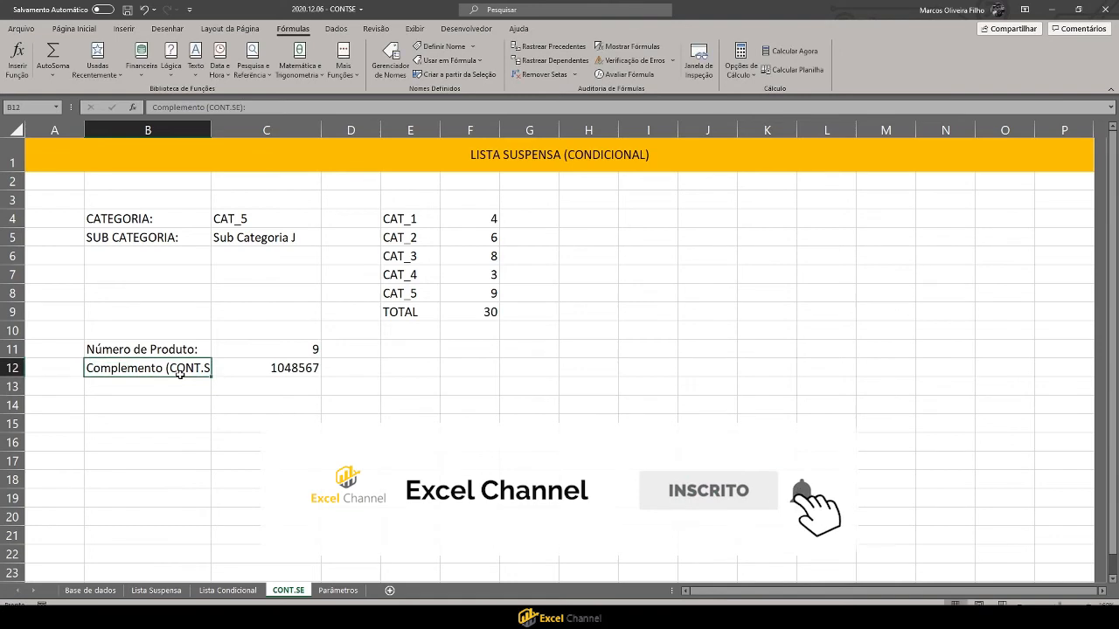
{"action": "double_click", "coordinate": [211, 131]}
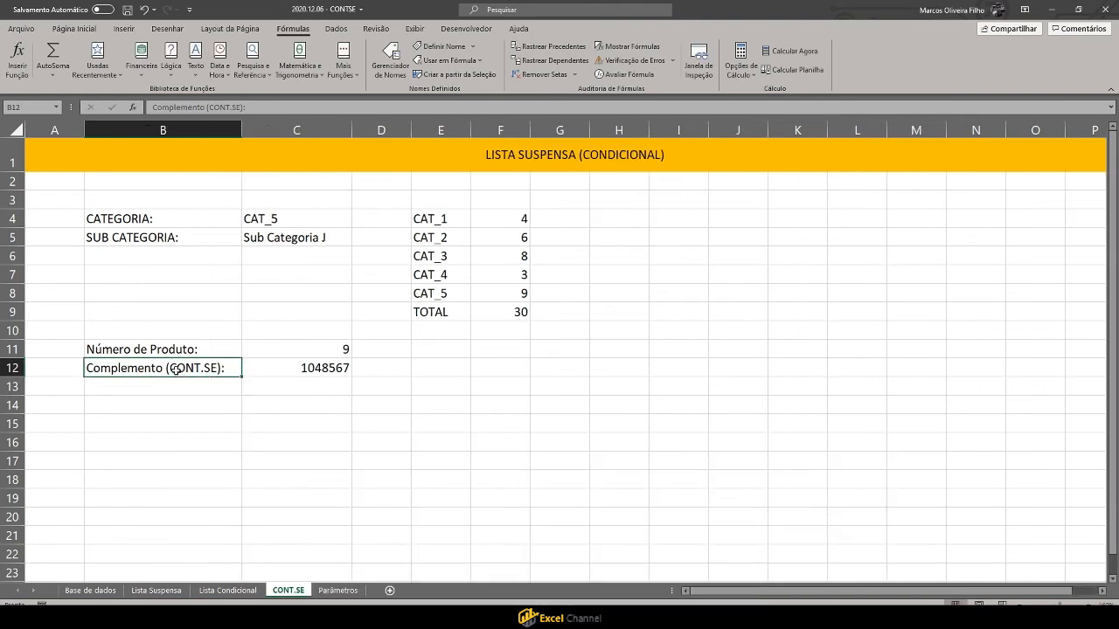
Step: Set the font colour of the complement label and result in B12:C12 to red
{"action": "left_click_drag", "start_coordinate": [177, 370], "coordinate": [299, 369]}
{"action": "left_click", "coordinate": [74, 28]}
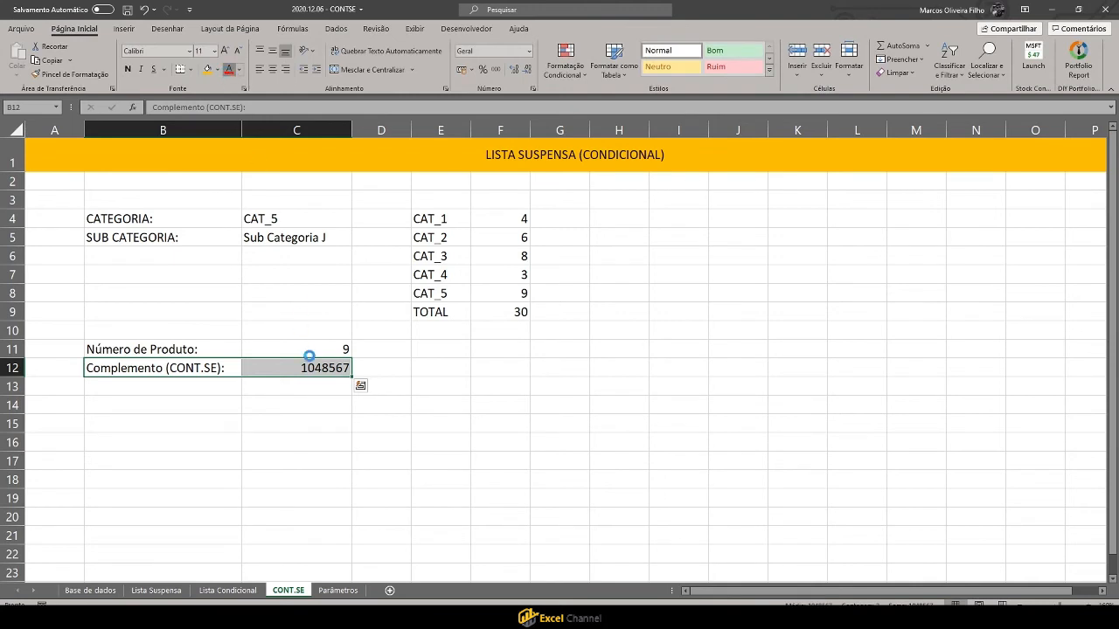
{"action": "left_click", "coordinate": [297, 409]}
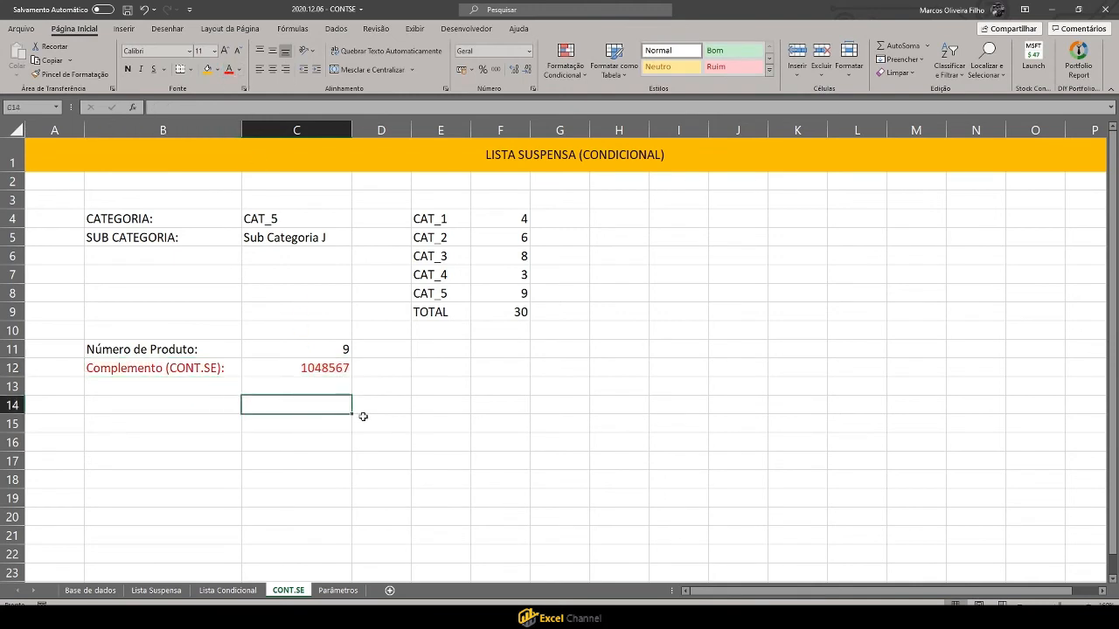
Step: Enter the note "Errado, não dá certo!!!" in D12, beside the CONT.SE complement result
{"action": "left_click", "coordinate": [369, 370]}
{"action": "type", "text": "errada"}
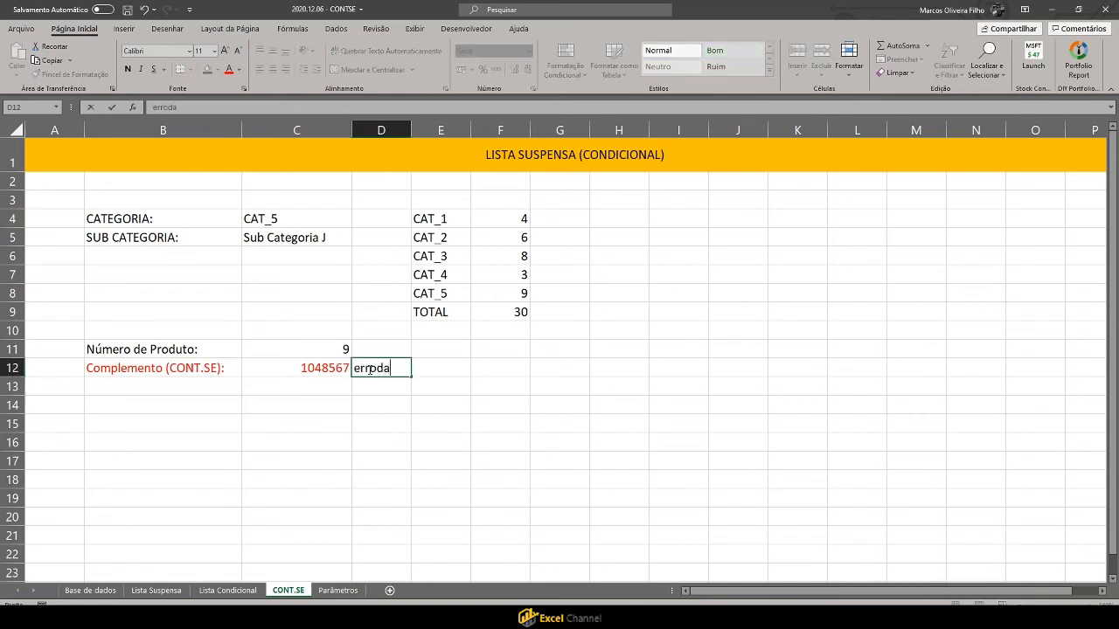
{"action": "key", "text": "BackSpace"}
{"action": "key", "text": "BackSpace"}
{"action": "key", "text": "BackSpace"}
{"action": "key", "text": "BackSpace"}
{"action": "key", "text": "BackSpace"}
{"action": "key", "text": "BackSpace"}
{"action": "type", "text": "Errado, não dá ce"}
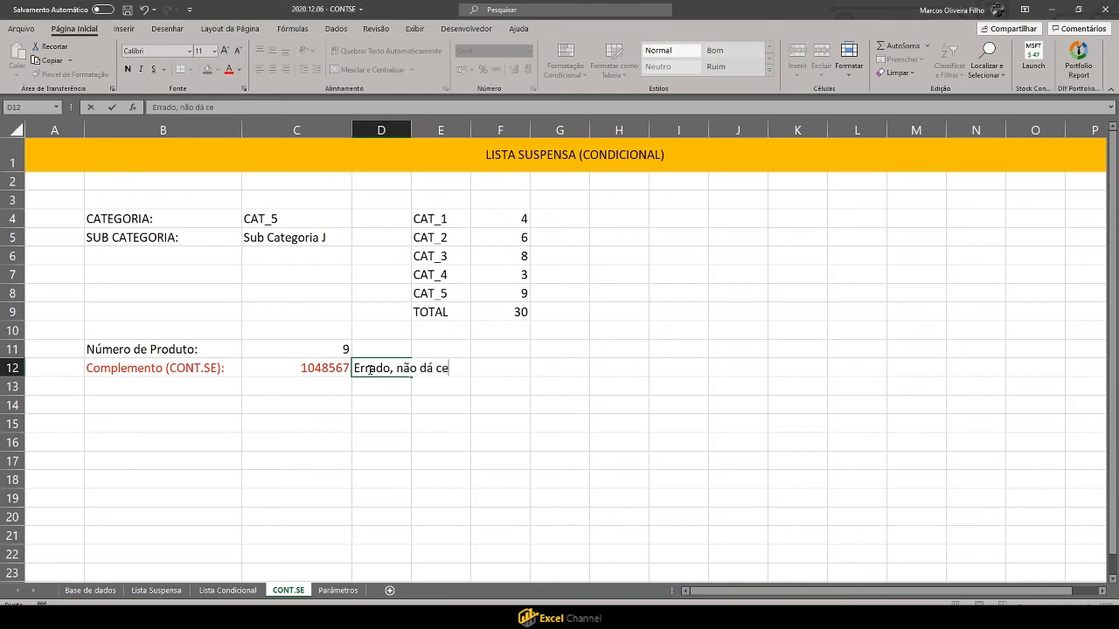
{"action": "type", "text": "rto!!!"}
{"action": "key", "text": "Return"}
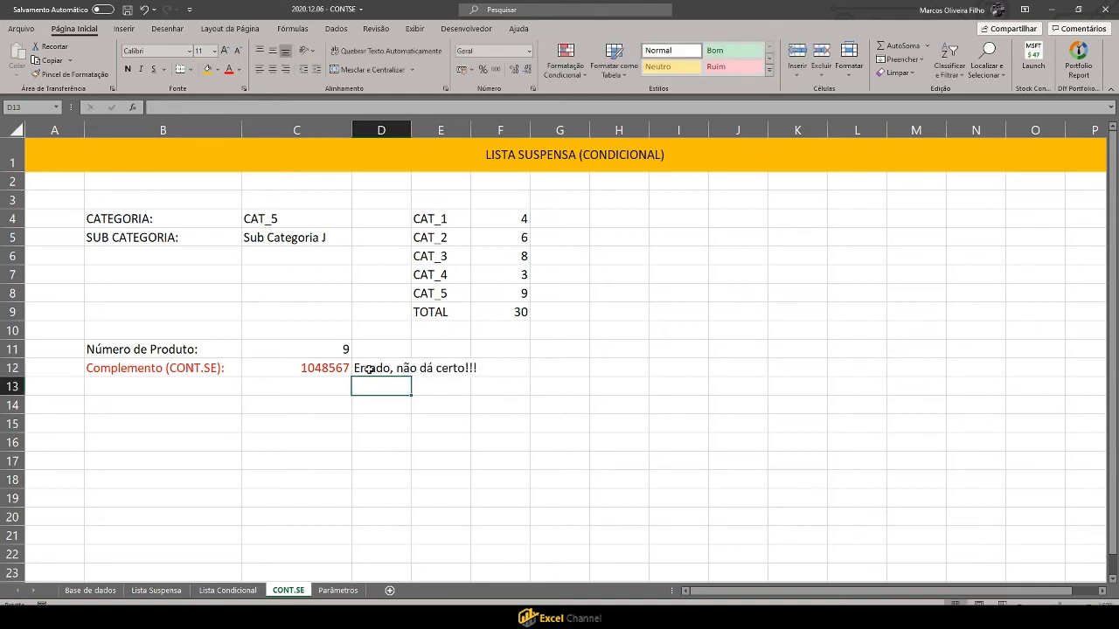
Step: Enter a new label "Complemento:" in B13 and select the cell beside it, C13
{"action": "left_click", "coordinate": [197, 369]}
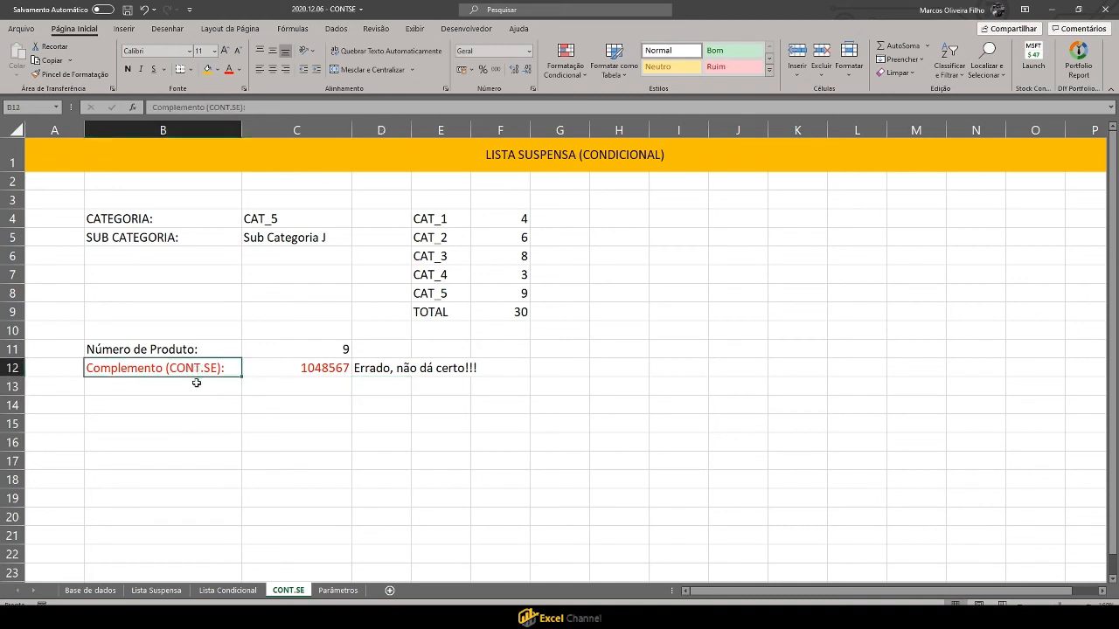
{"action": "left_click", "coordinate": [197, 382]}
{"action": "type", "text": "Comple"}
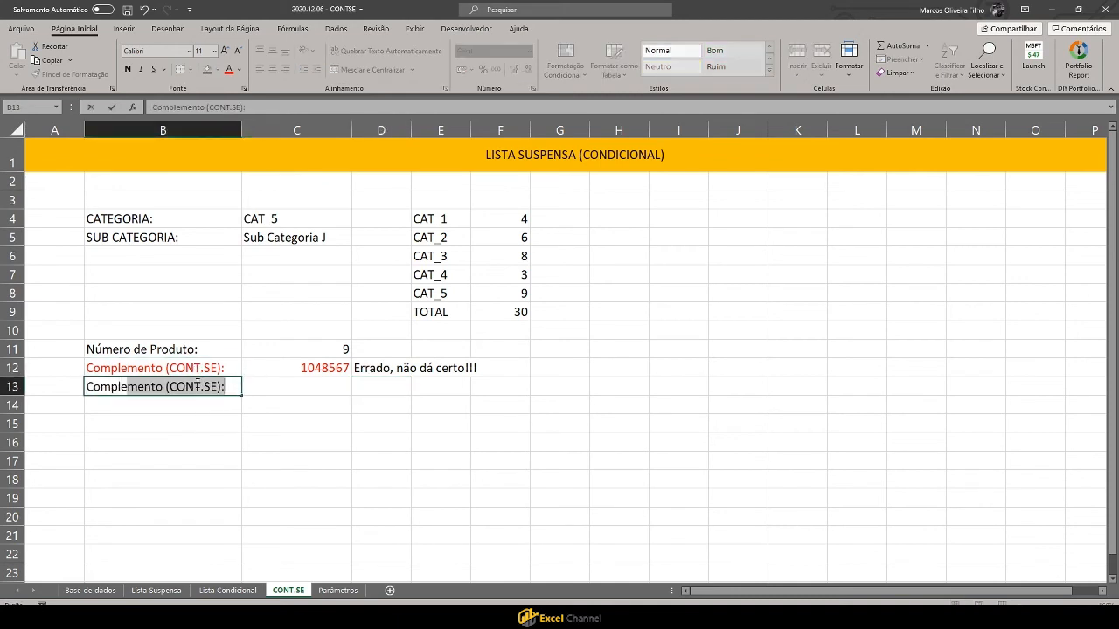
{"action": "key", "text": "BackSpace"}
{"action": "key", "text": "BackSpace"}
{"action": "key", "text": "BackSpace"}
{"action": "key", "text": "BackSpace"}
{"action": "key", "text": "BackSpace"}
{"action": "key", "text": "BackSpace"}
{"action": "key", "text": "BackSpace"}
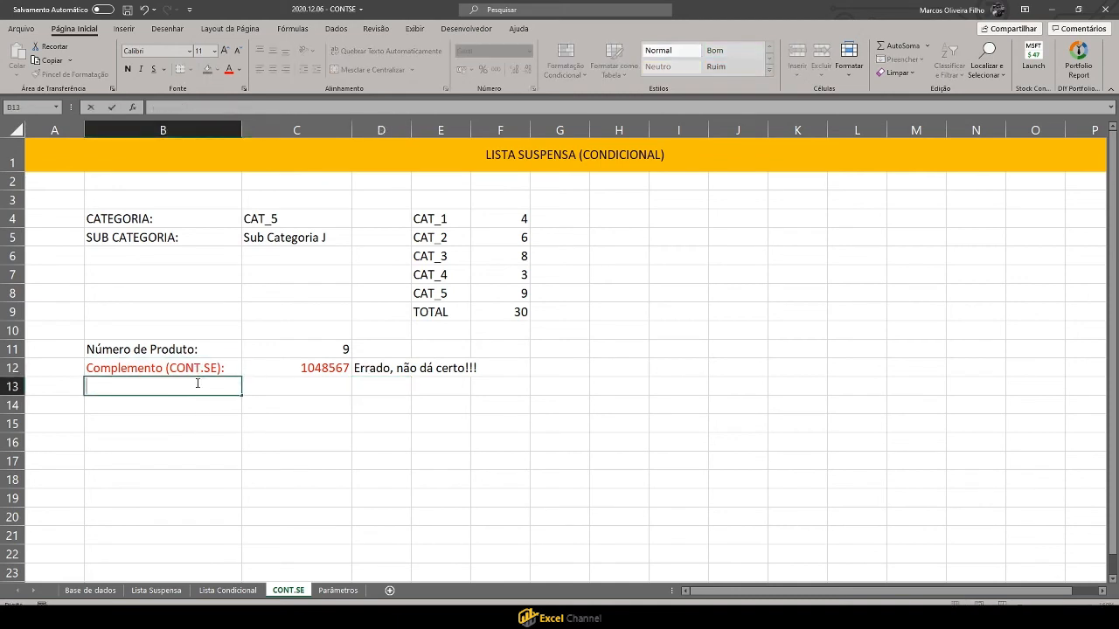
{"action": "type", "text": "Complemento:"}
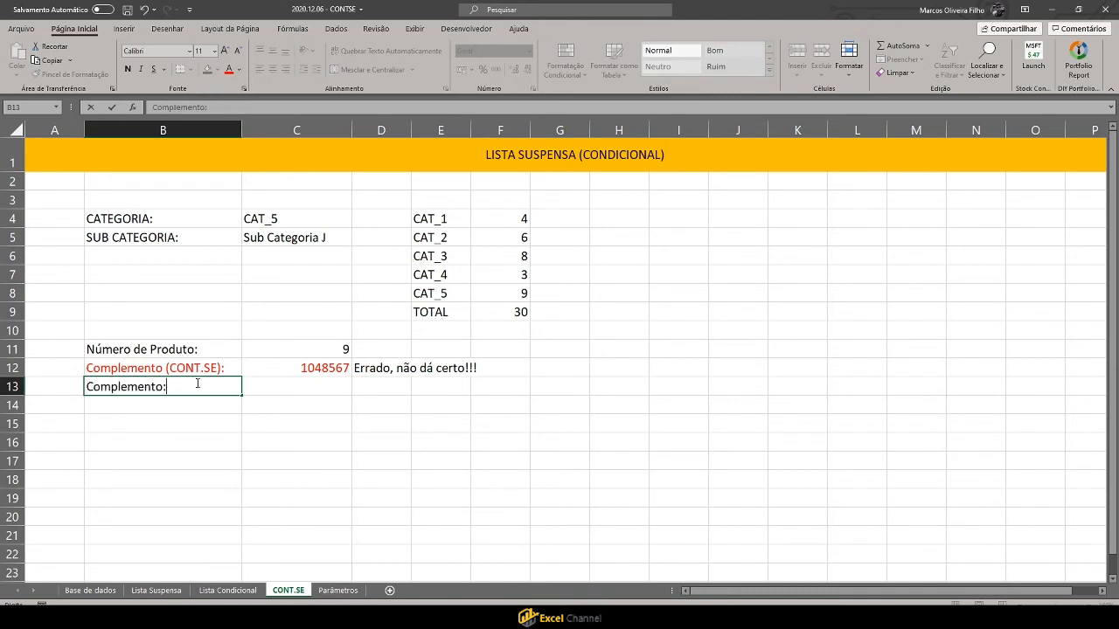
{"action": "key", "text": "Return"}
{"action": "key", "text": "Up"}
{"action": "key", "text": "Right"}
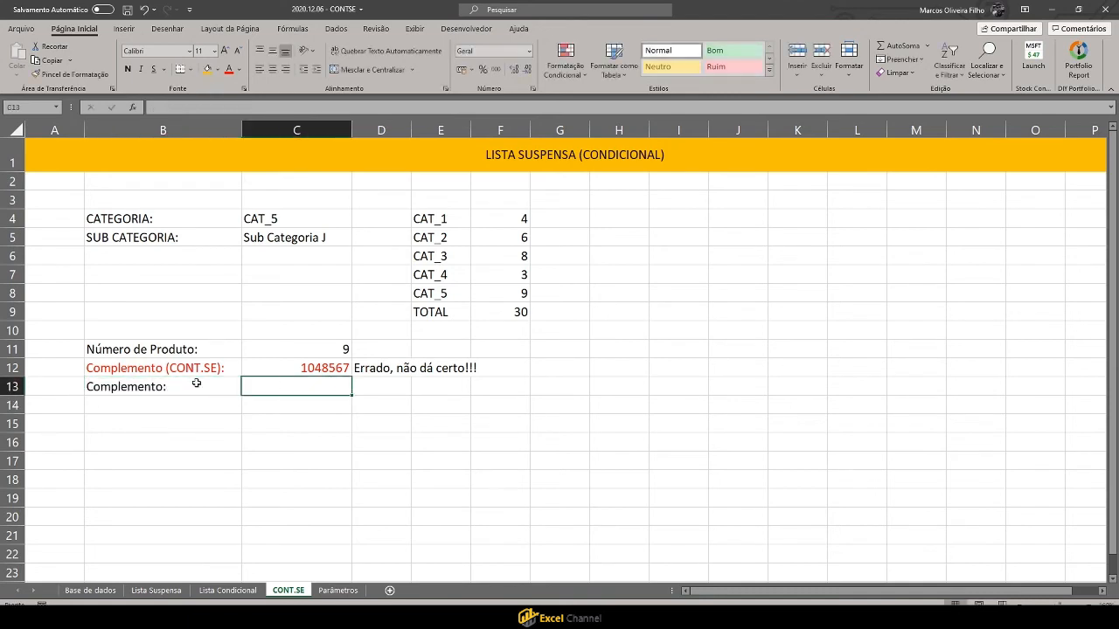
Step: Calculate the complement in C13 as the table total minus the product count, with the formula =F9-C11
{"action": "type", "text": "="}
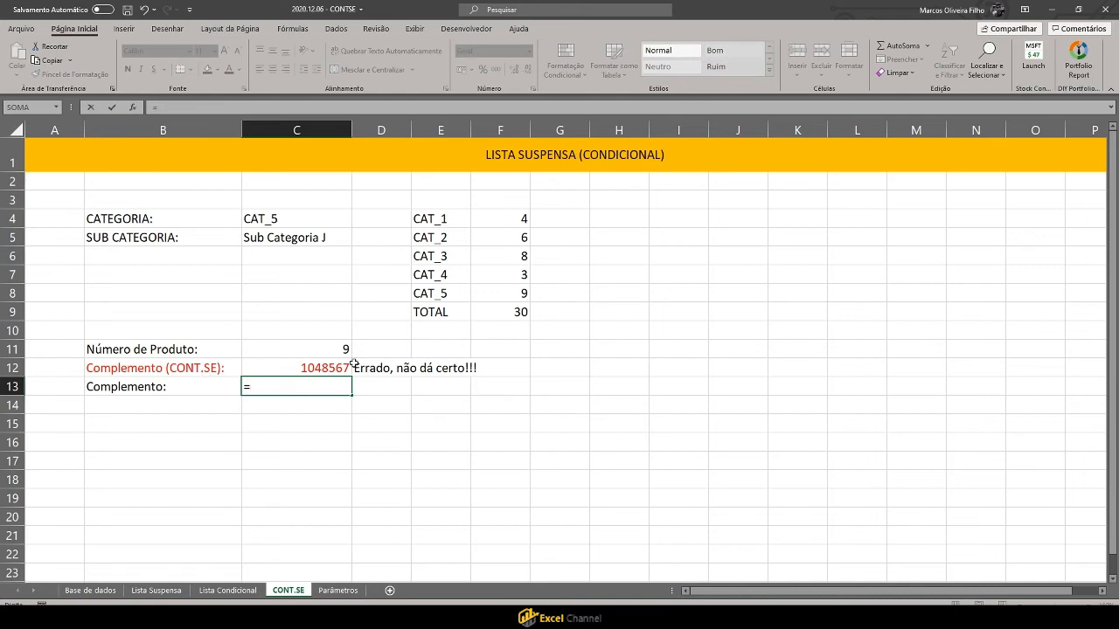
{"action": "left_click", "coordinate": [519, 313]}
{"action": "type", "text": "-"}
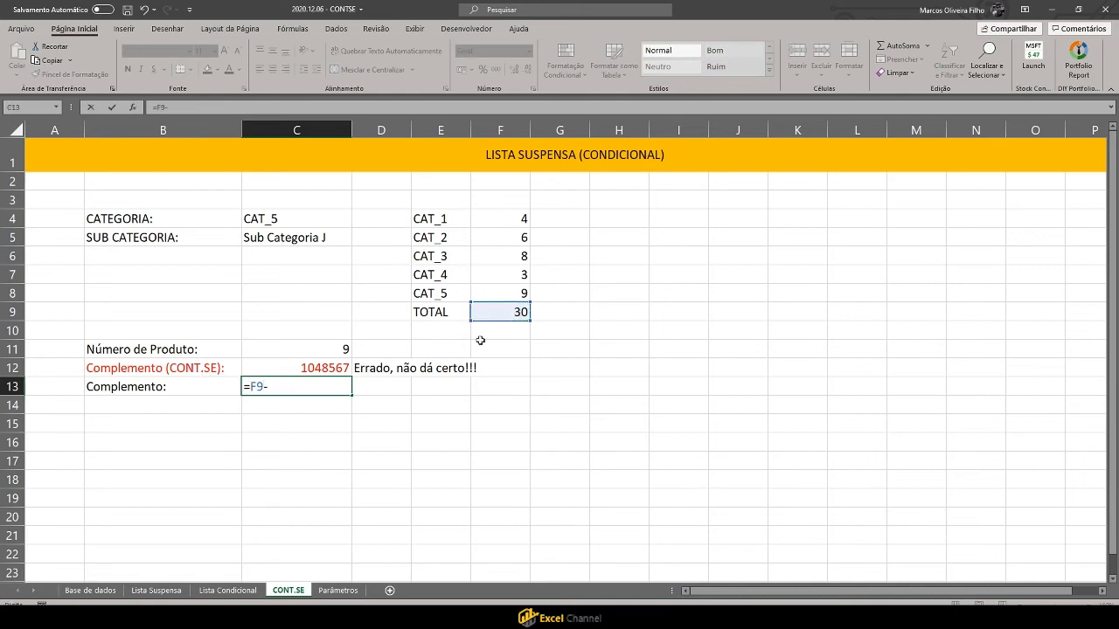
{"action": "left_click", "coordinate": [335, 352]}
{"action": "key", "text": "Return"}
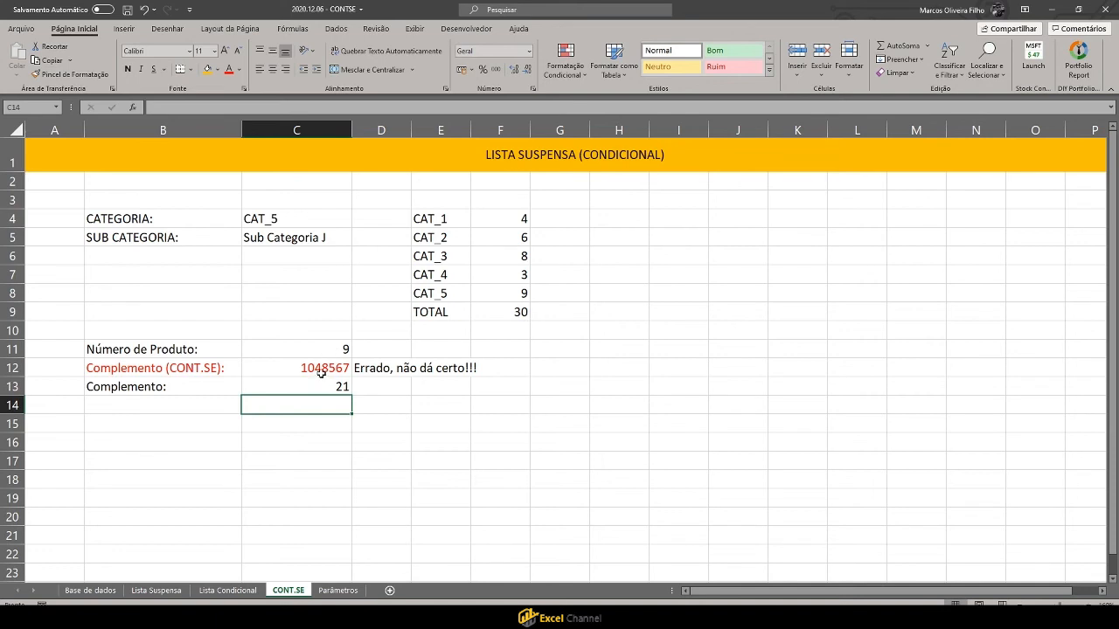
Step: Change the label in B13 to "Complemento (Tabela de total):" and fit the width of column B to its content
{"action": "left_click", "coordinate": [325, 369]}
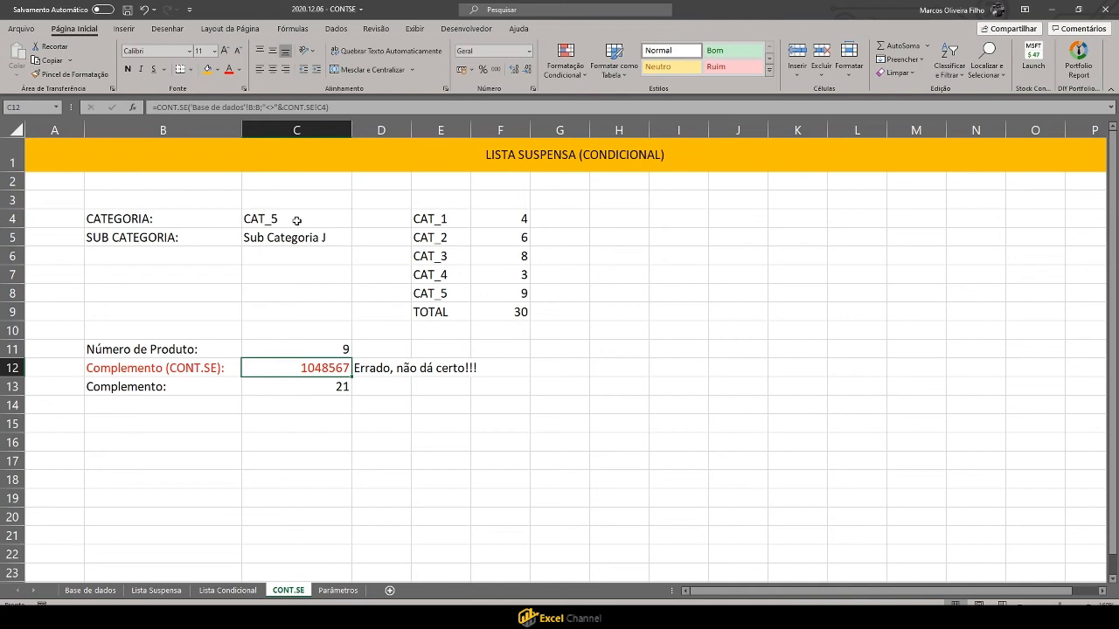
{"action": "left_click", "coordinate": [161, 405]}
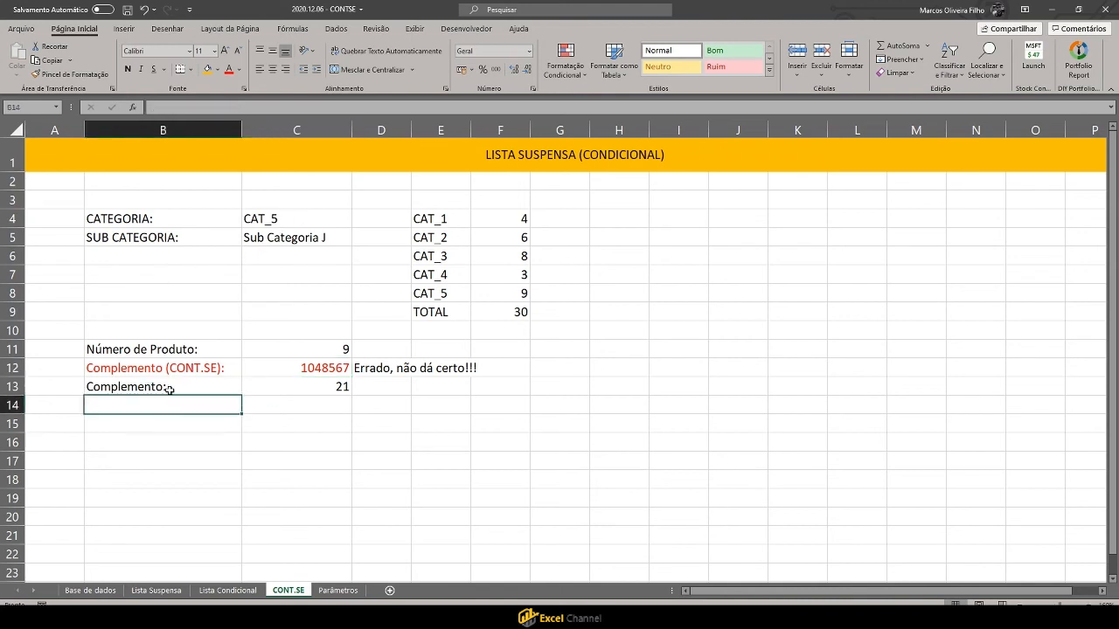
{"action": "double_click", "coordinate": [162, 385]}
{"action": "type", "text": "("}
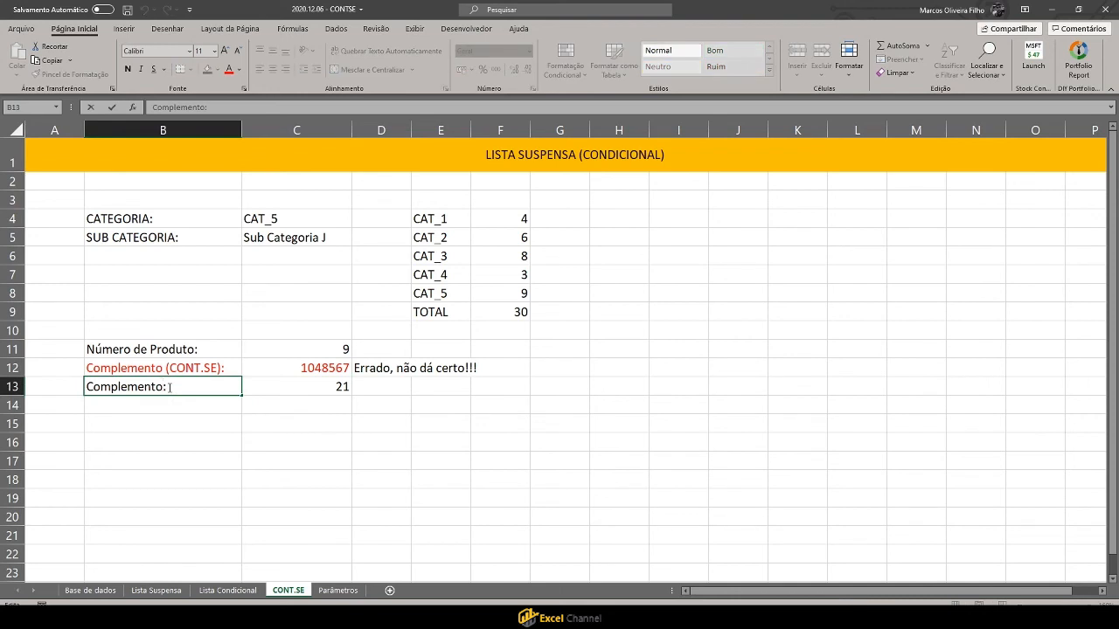
{"action": "type", "text": "Tabela de total"}
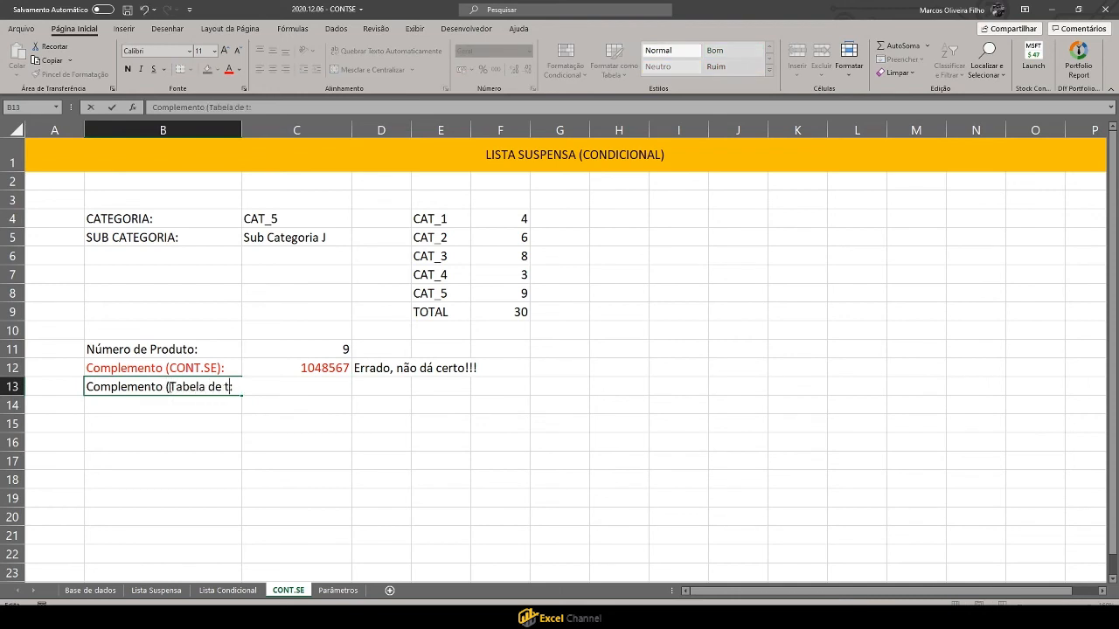
{"action": "key", "text": "Return"}
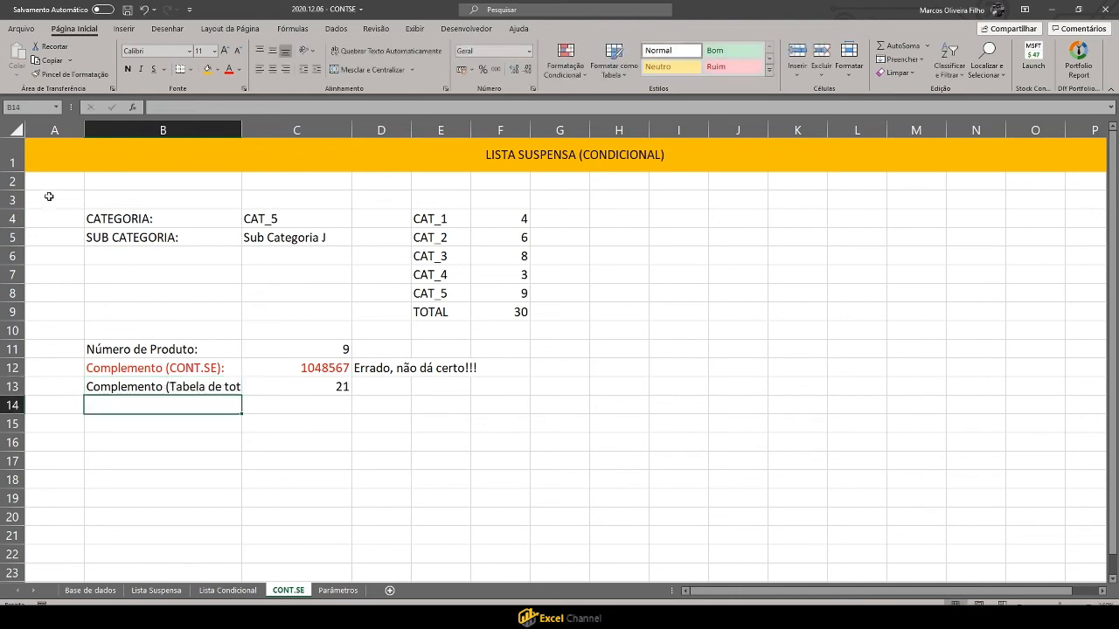
{"action": "double_click", "coordinate": [244, 130]}
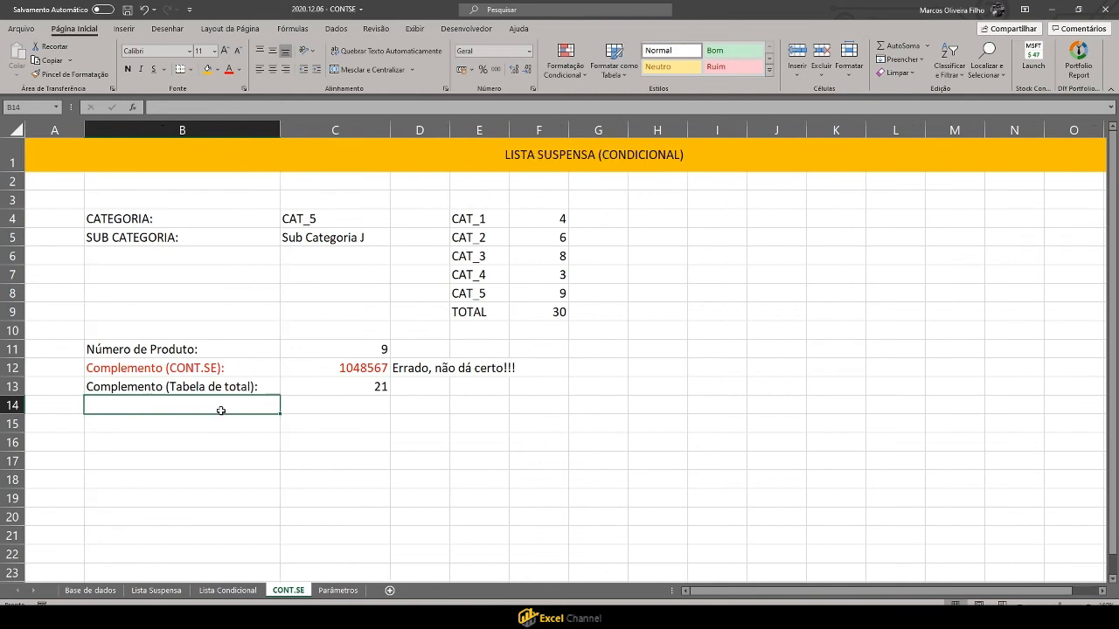
Step: Count the filled cells of the Categoria column in B14 with =CONT.VALORES('Base de dados'!B:B)
{"action": "type", "text": "=cont"}
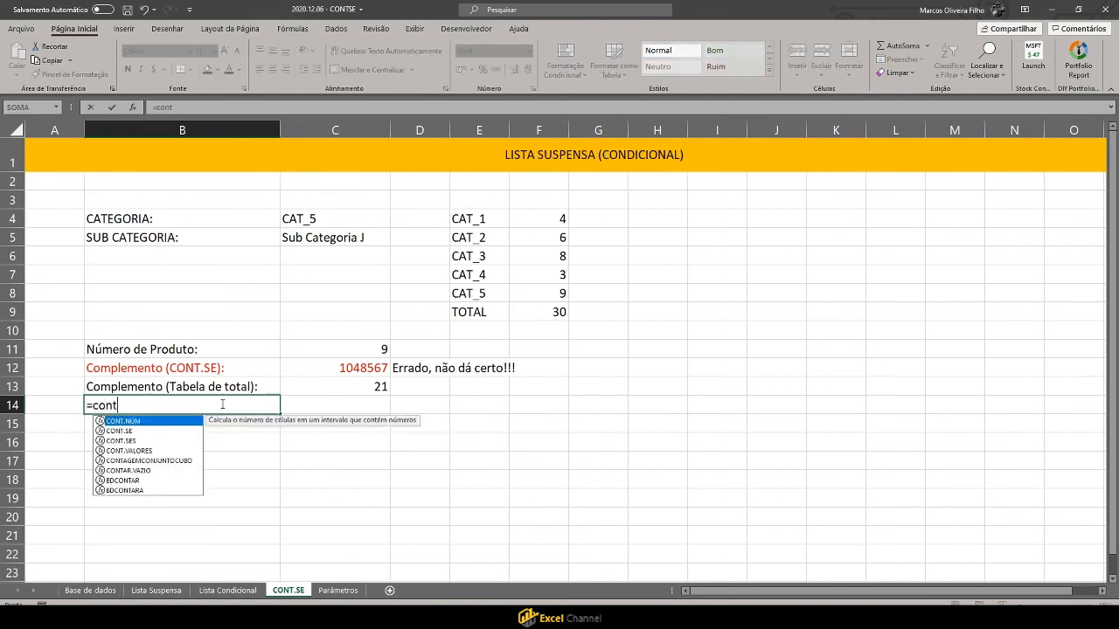
{"action": "key", "text": "Down"}
{"action": "key", "text": "Down"}
{"action": "key", "text": "Down"}
{"action": "key", "text": "Tab"}
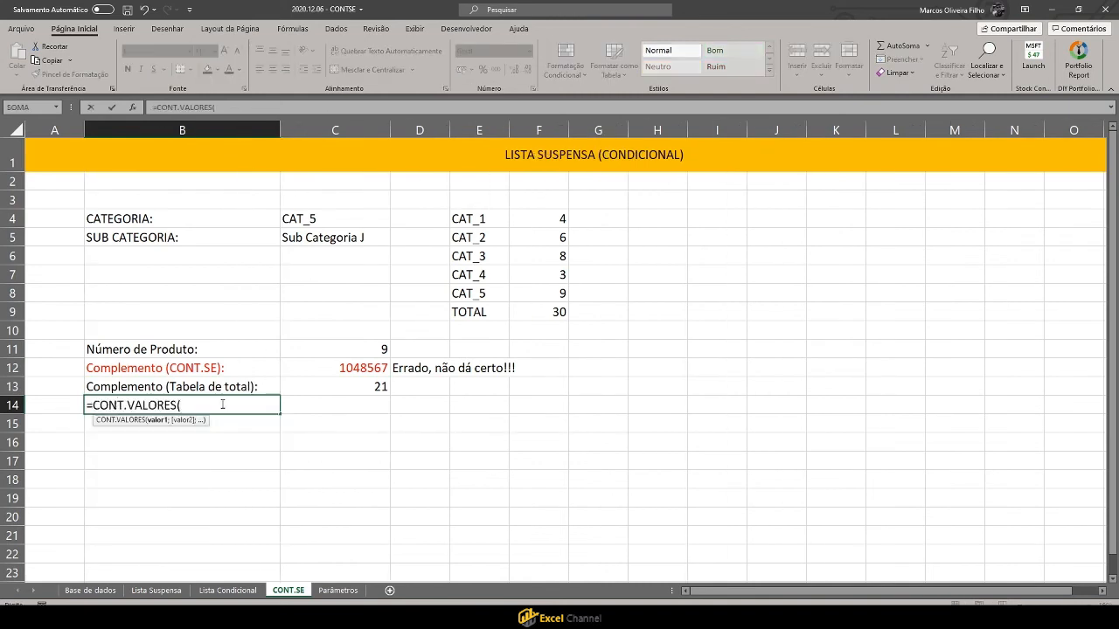
{"action": "left_click", "coordinate": [156, 590]}
{"action": "left_click", "coordinate": [98, 591]}
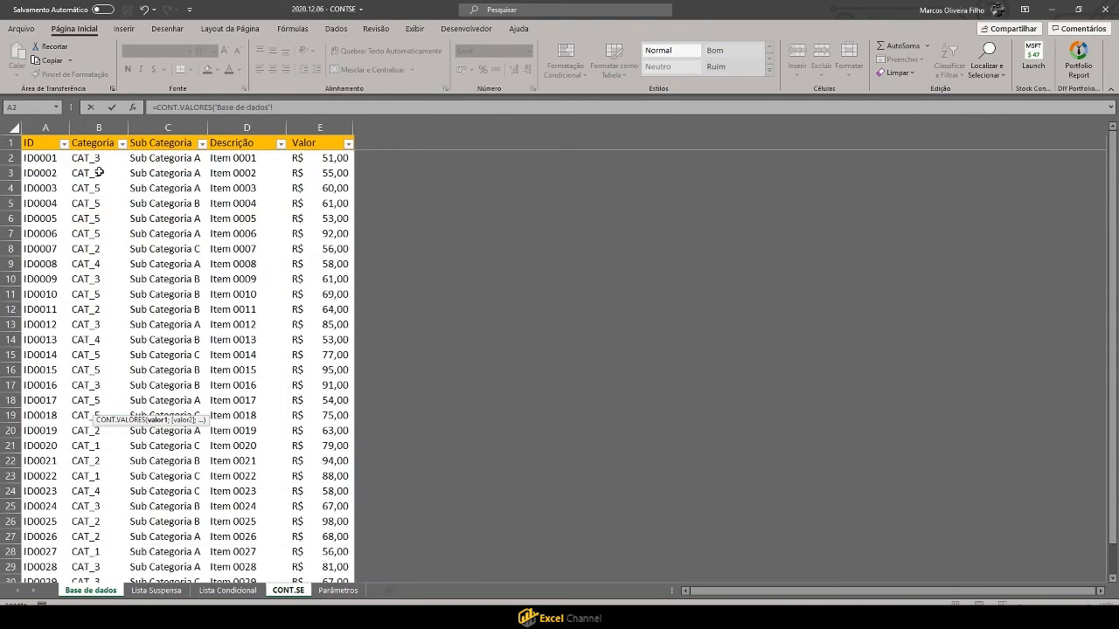
{"action": "left_click", "coordinate": [99, 131]}
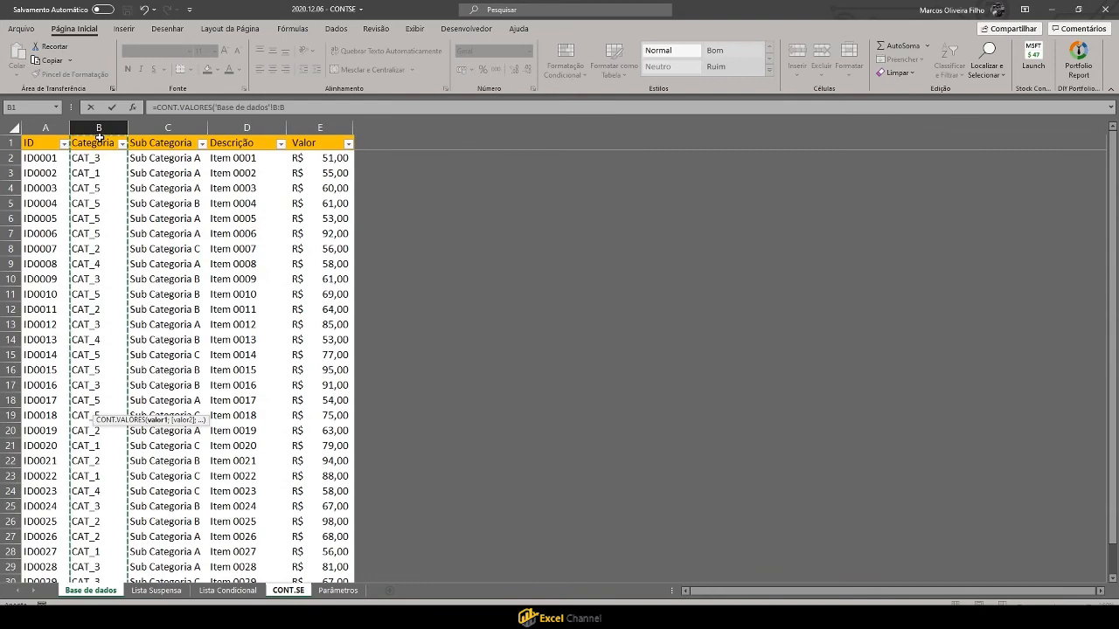
{"action": "type", "text": ")"}
{"action": "key", "text": "Return"}
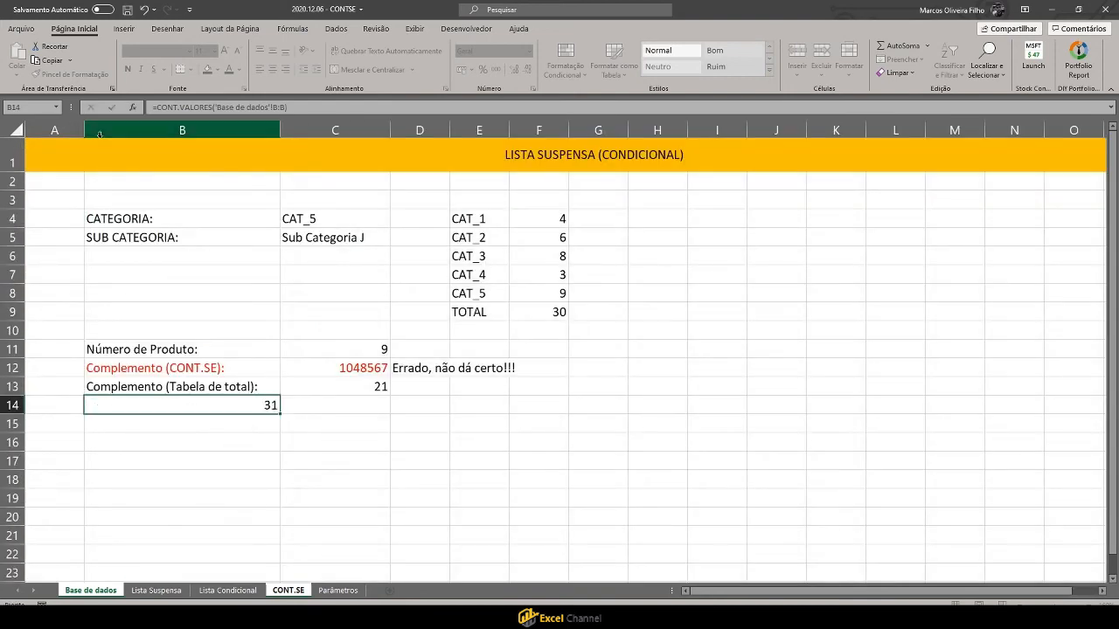
{"action": "key", "text": "Up"}
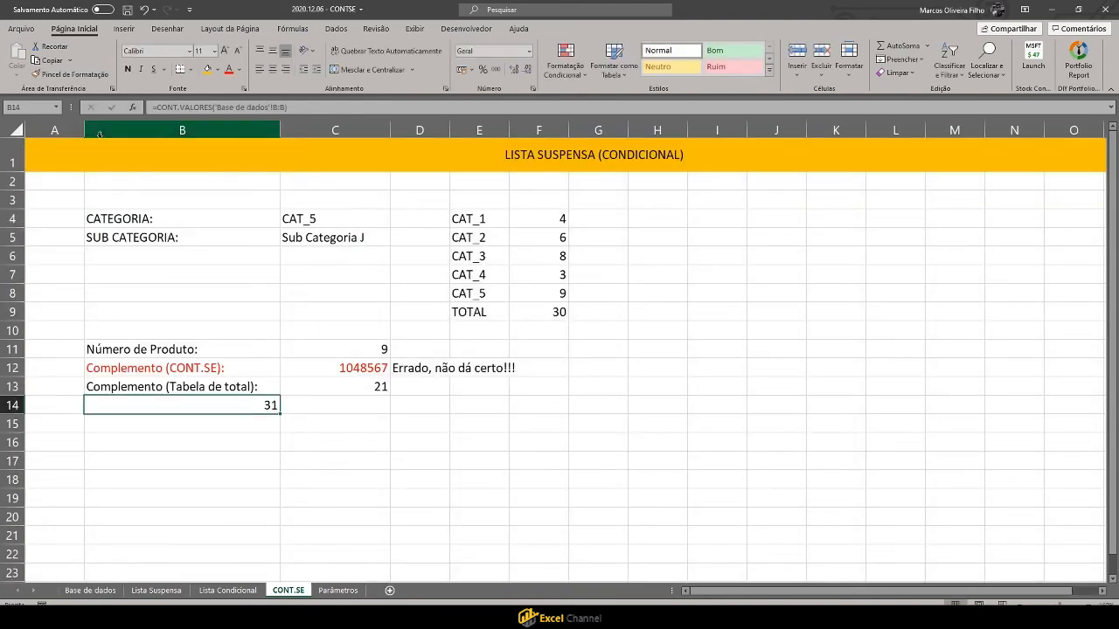
{"action": "key", "text": "Delete"}
{"action": "key", "text": "Right"}
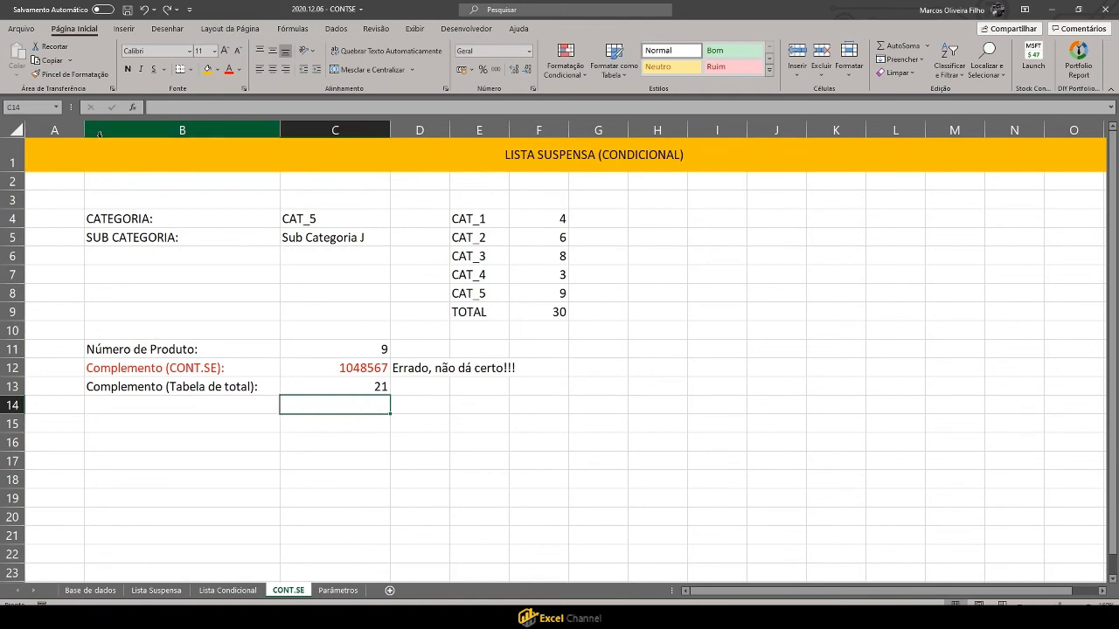
{"action": "key", "text": "Left"}
{"action": "key", "text": "Up"}
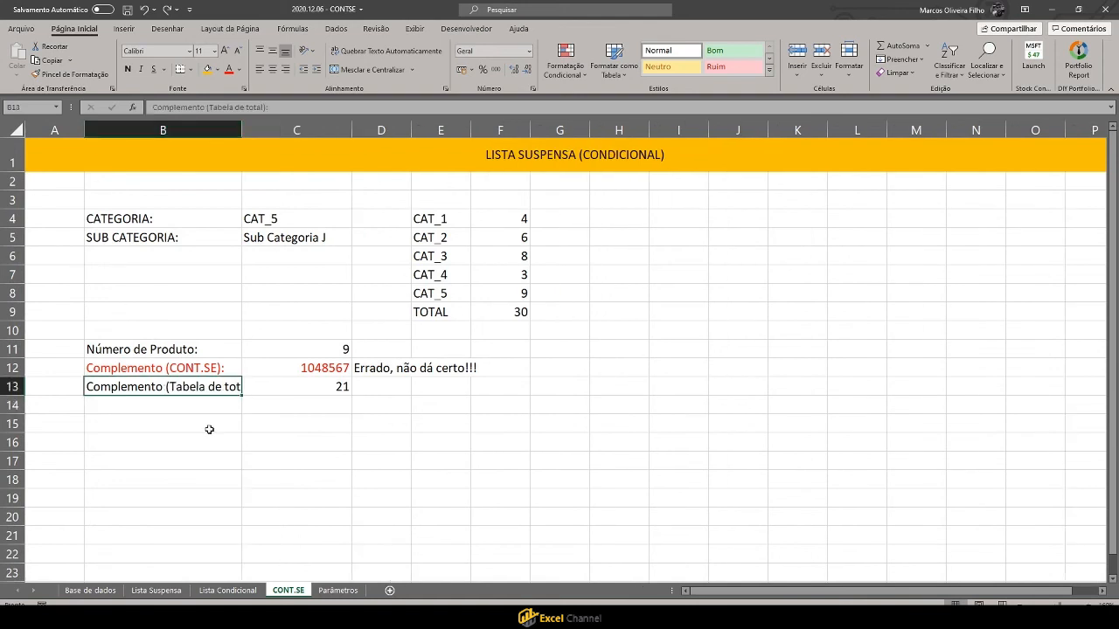
{"action": "key", "text": "ctrl+y"}
{"action": "key", "text": "ctrl+y"}
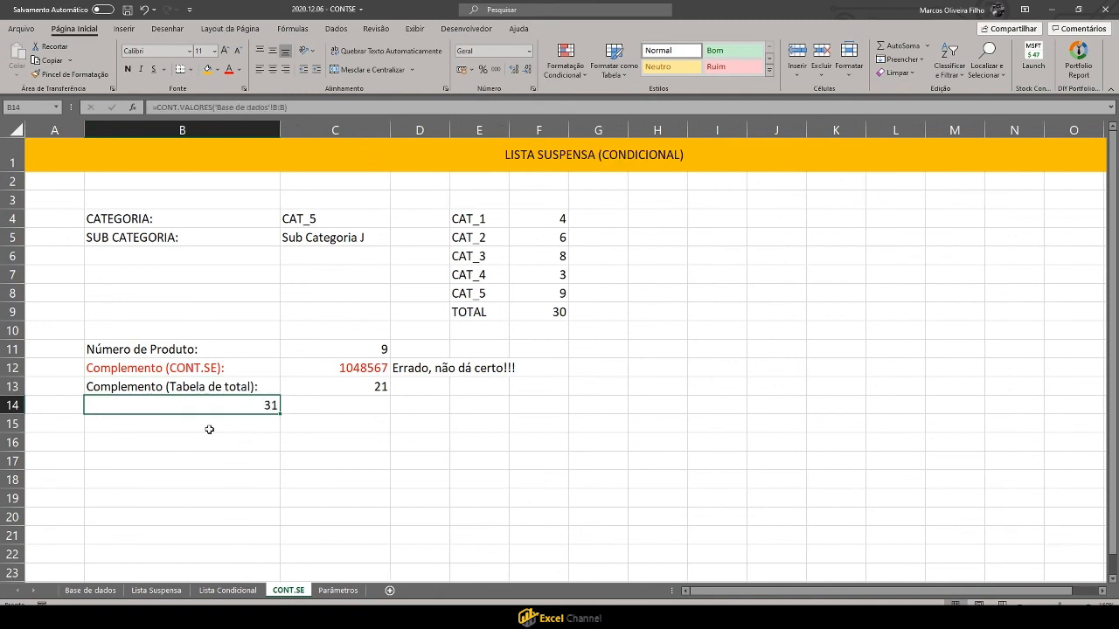
Step: Copy the CONT.VALORES formula text from B14 into C14 unchanged and clear B14
{"action": "left_click_drag", "start_coordinate": [296, 107], "coordinate": [134, 105]}
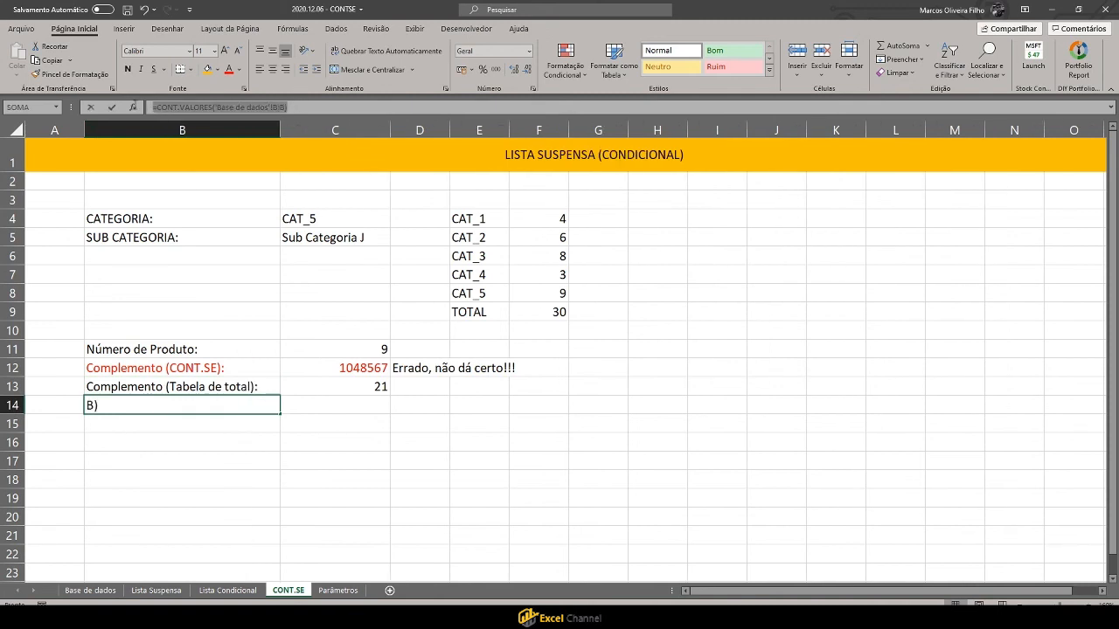
{"action": "key", "text": "ctrl+c"}
{"action": "key", "text": "Tab"}
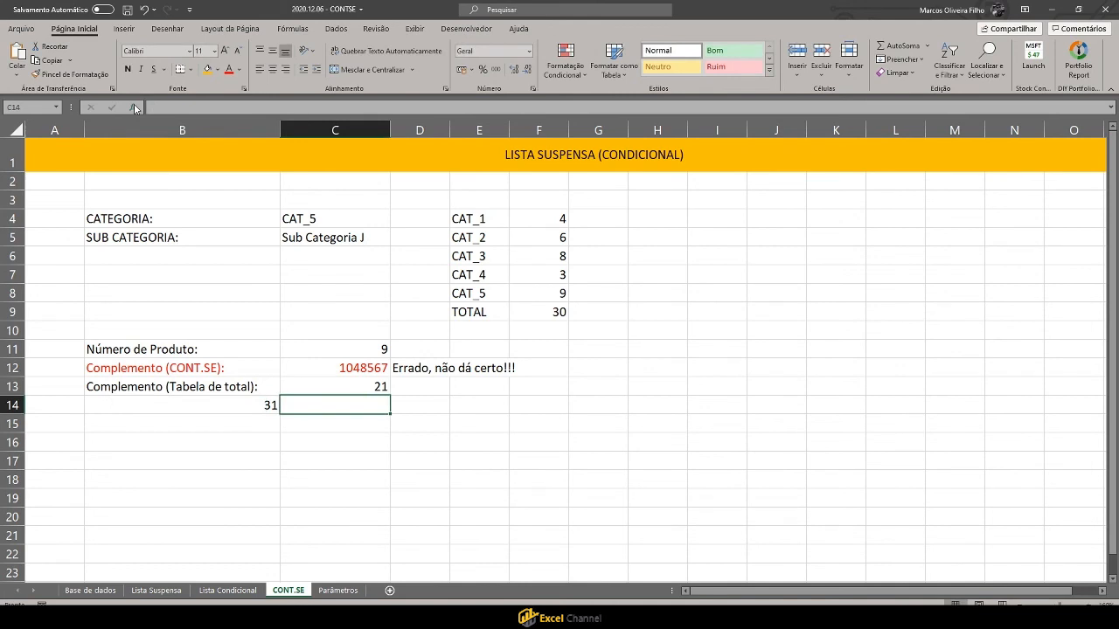
{"action": "key", "text": "ctrl+v"}
{"action": "key", "text": "Left"}
{"action": "key", "text": "Delete"}
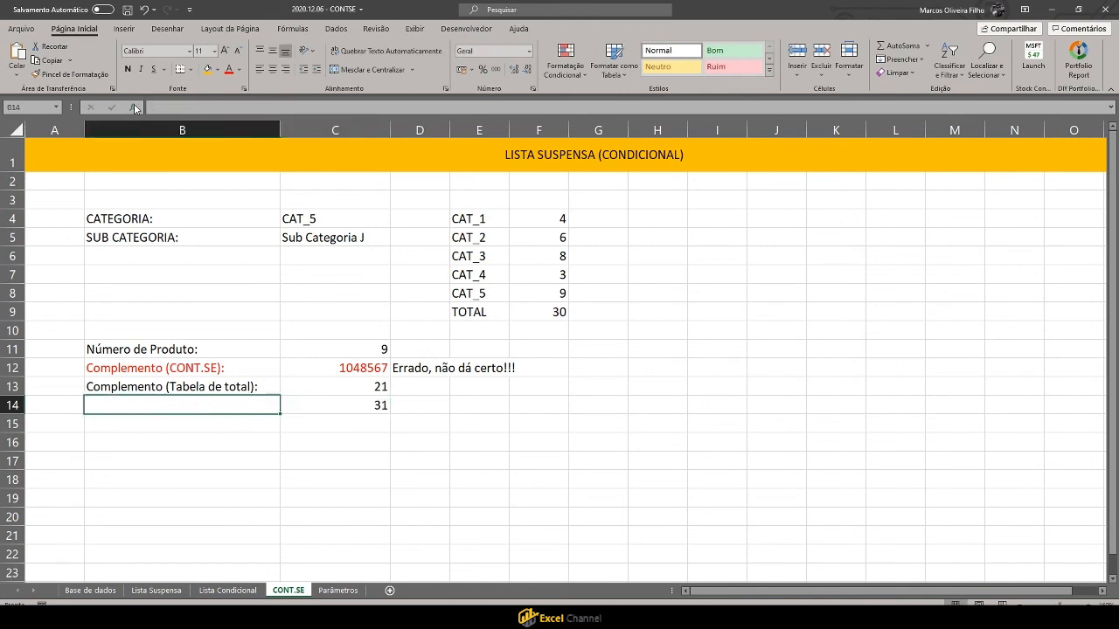
Step: Subtract 1 for the header row in C14, making the formula =CONT.VALORES('Base de dados'!B:B)-1
{"action": "left_click", "coordinate": [346, 409]}
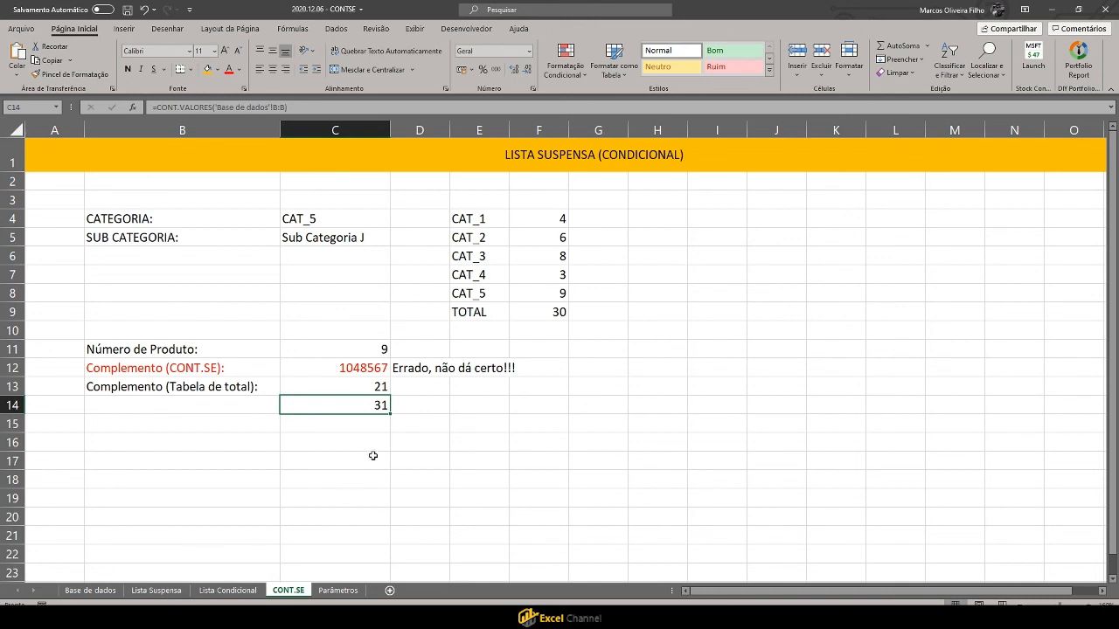
{"action": "left_click", "coordinate": [374, 108]}
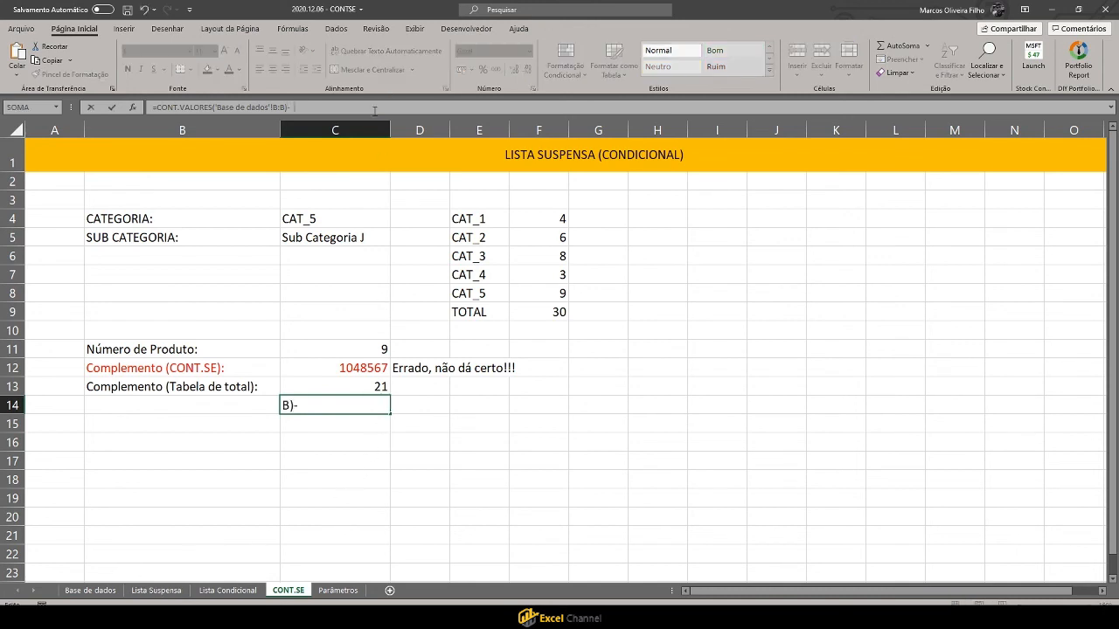
{"action": "key", "text": "Return"}
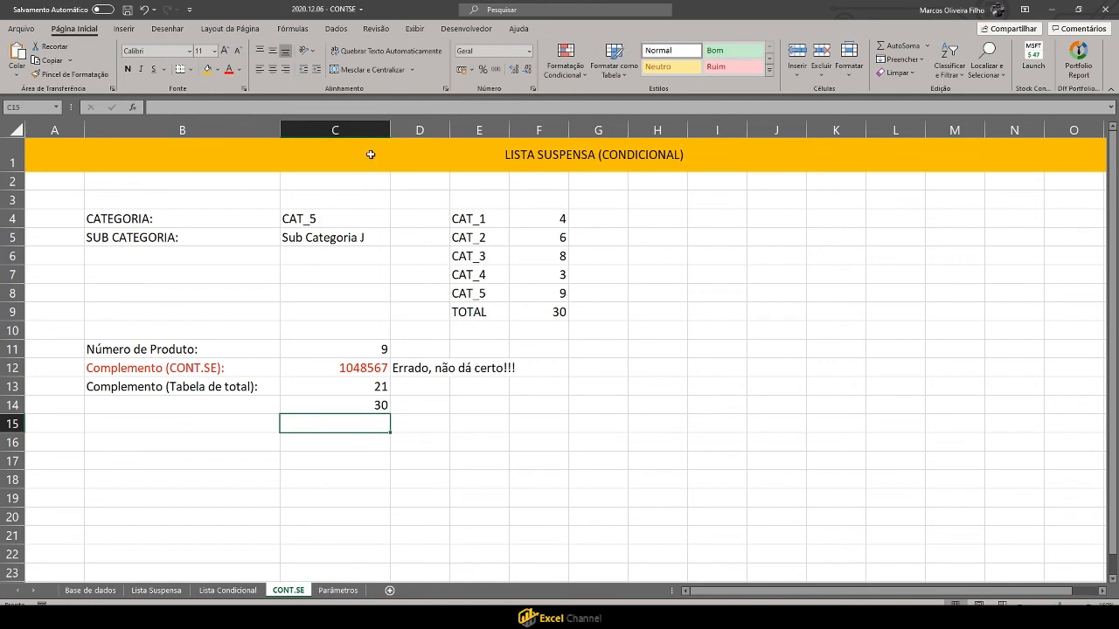
Step: Copy the expression CONT.SE('Base de dados'!B:B;CONT.SE!C4) from the formula in C11, without its equals sign
{"action": "left_click", "coordinate": [372, 367]}
{"action": "left_click", "coordinate": [370, 349]}
{"action": "left_click_drag", "start_coordinate": [309, 107], "coordinate": [157, 108]}
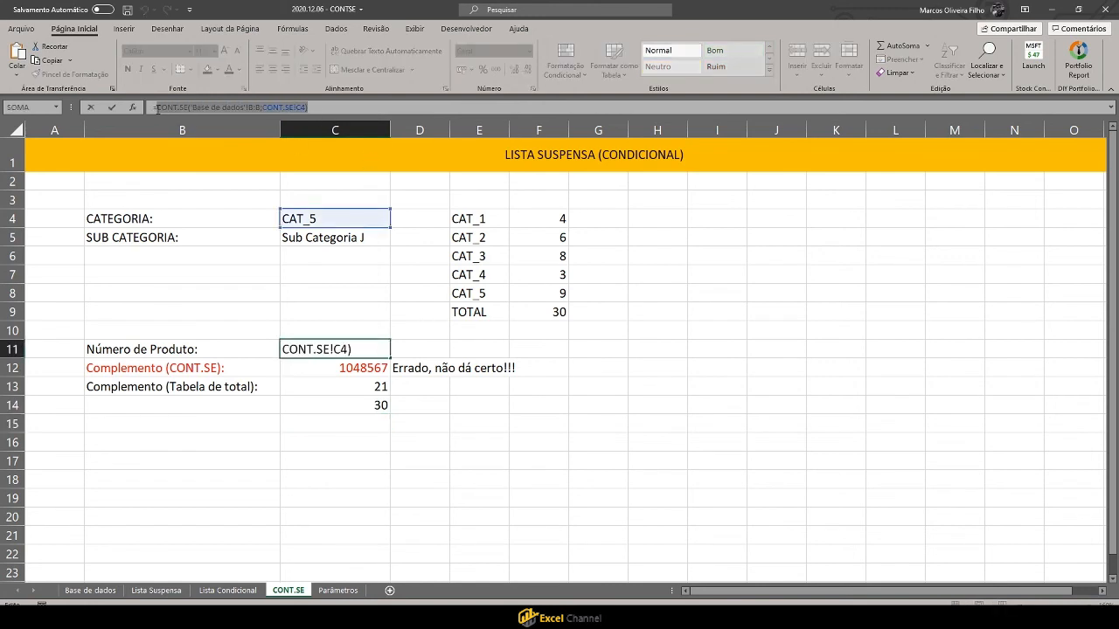
{"action": "key", "text": "Escape"}
Step: Append -CONT.SE('Base de dados'!B:B;CONT.SE!C4) to the formula in C14 and select that cell again
{"action": "key", "text": "Down"}
{"action": "key", "text": "Down"}
{"action": "key", "text": "Down"}
{"action": "key", "text": "Down"}
{"action": "key", "text": "Up"}
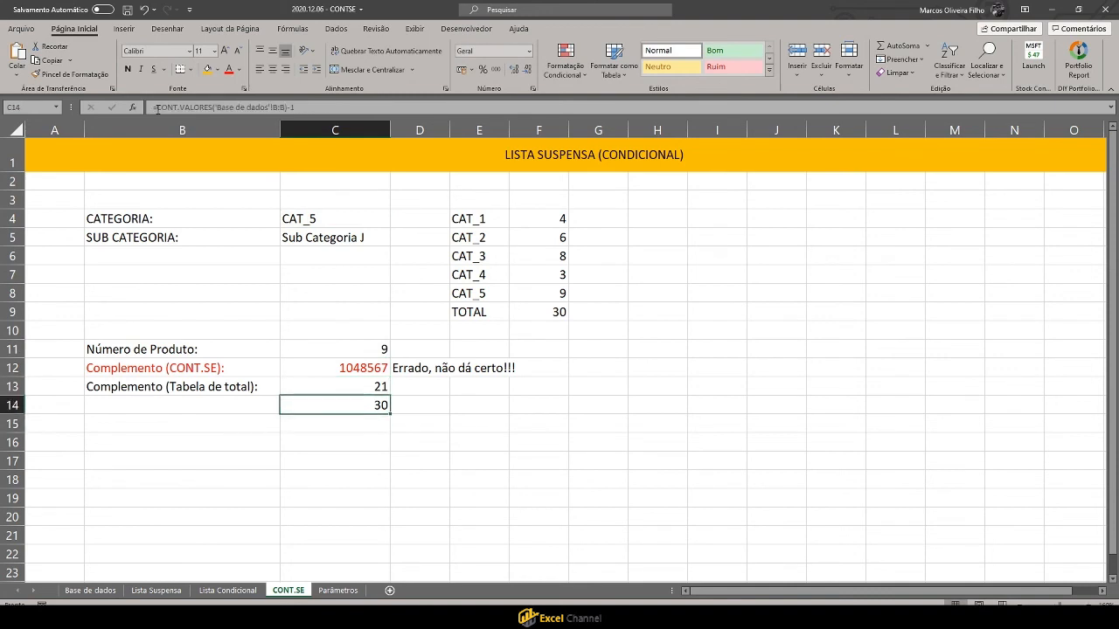
{"action": "key", "text": "F2"}
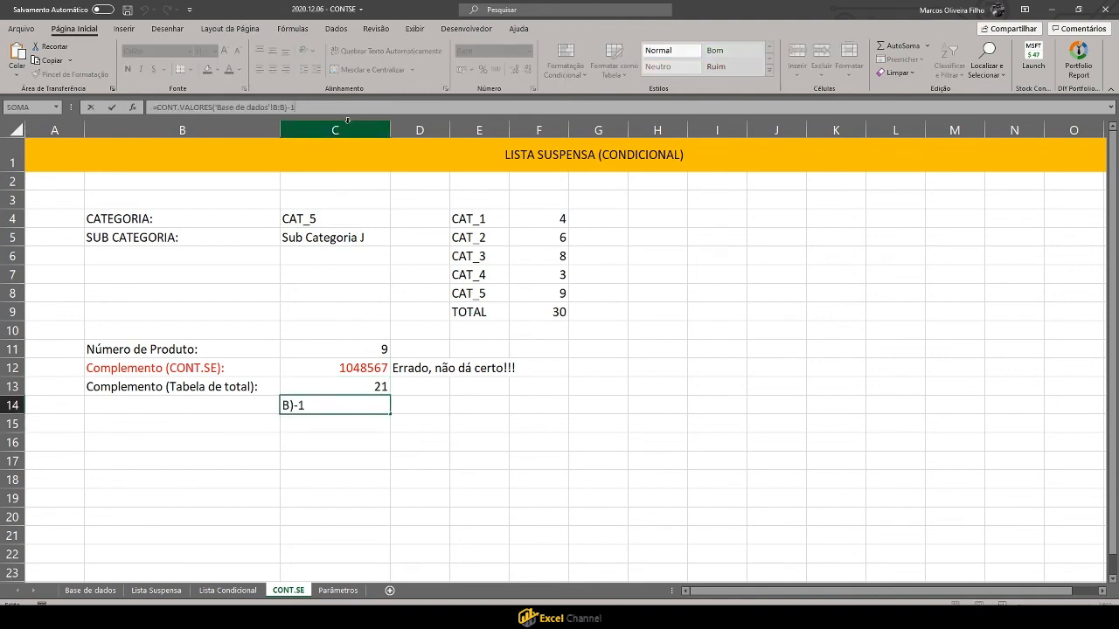
{"action": "type", "text": "-"}
{"action": "key", "text": "ctrl+v"}
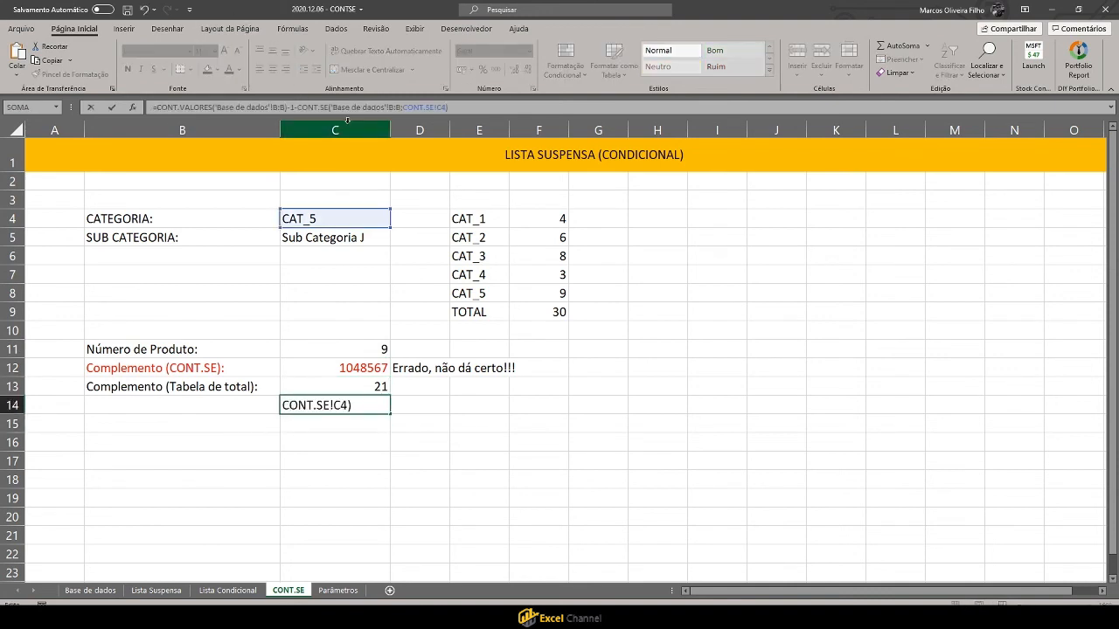
{"action": "key", "text": "Return"}
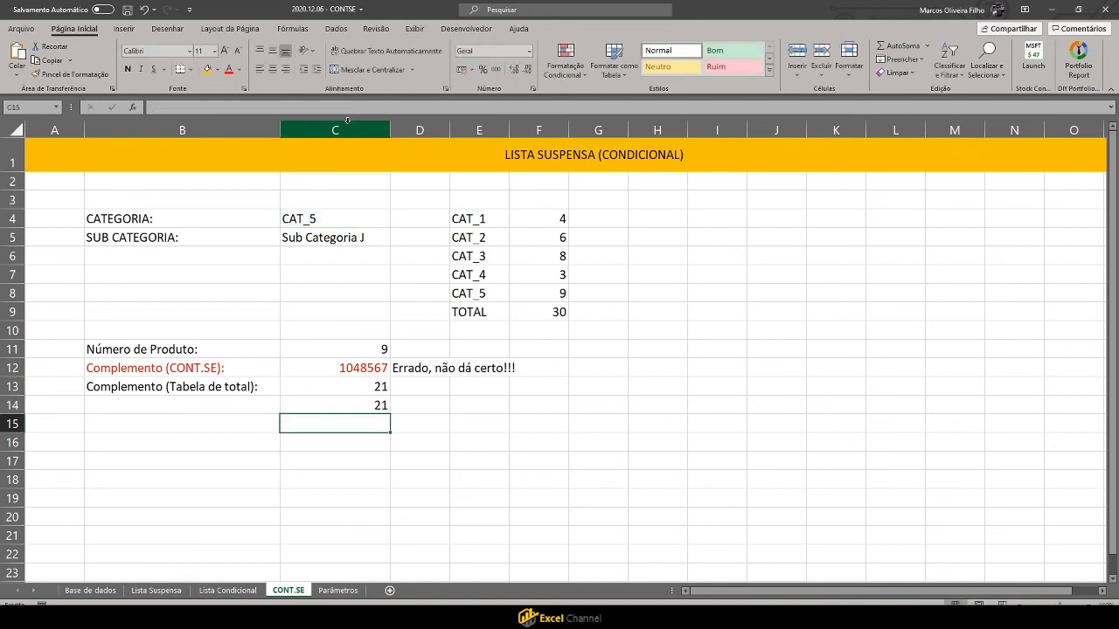
{"action": "key", "text": "Up"}
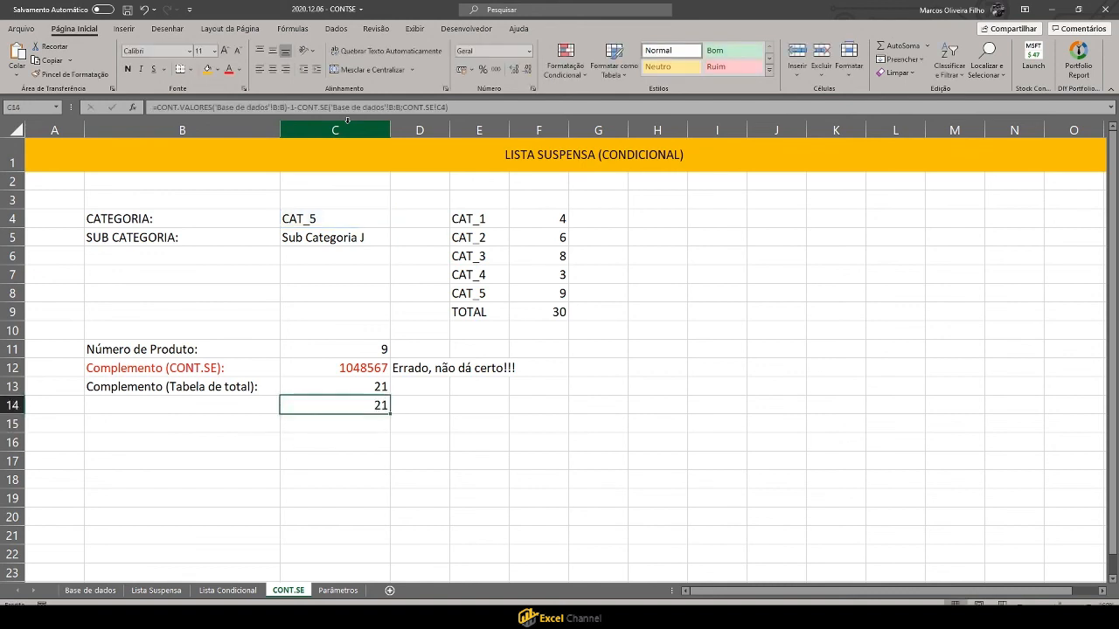